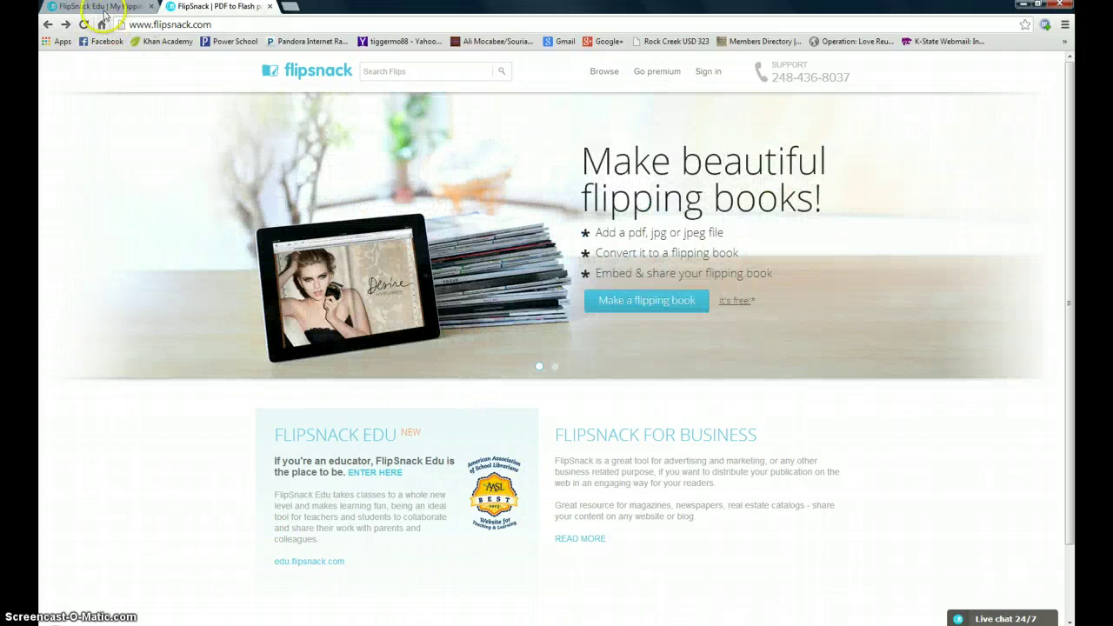
- Switch to the FlipSnack Edu tab and open the Manage class page
{"action": "left_click", "coordinate": [103, 9]}
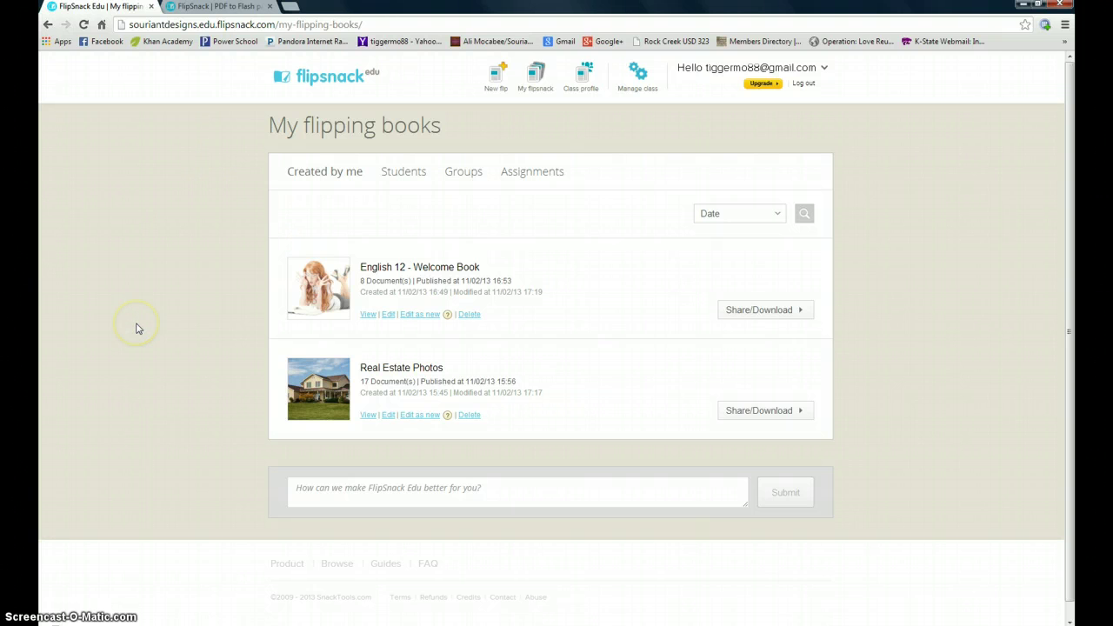
{"action": "left_click", "coordinate": [633, 75]}
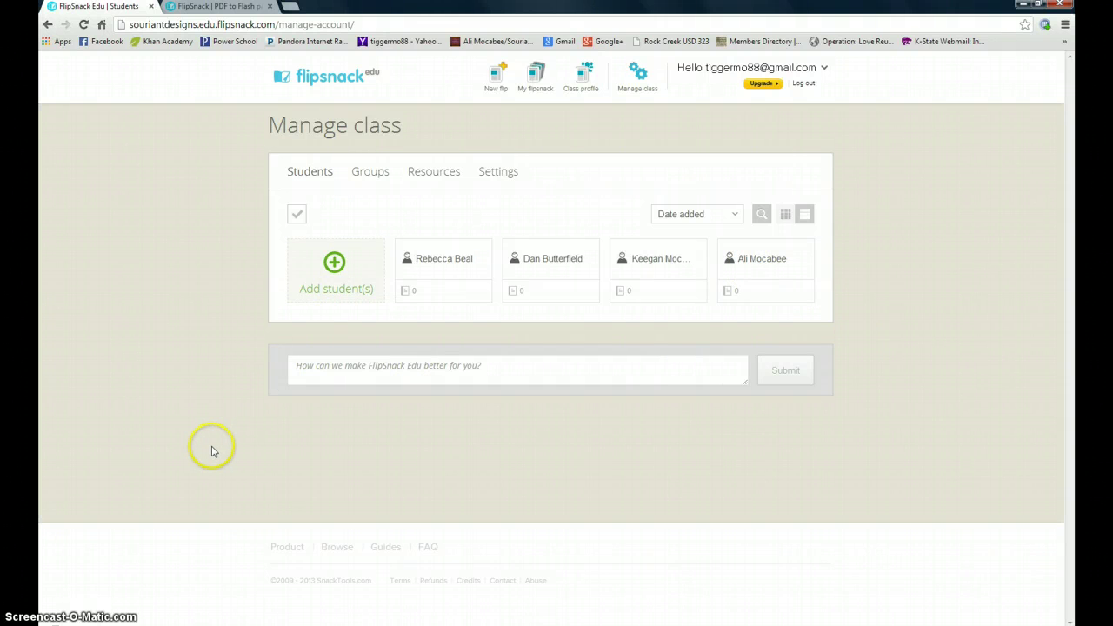
- View the Product licence comparison page, then return to My flipping books
{"action": "left_click", "coordinate": [288, 545]}
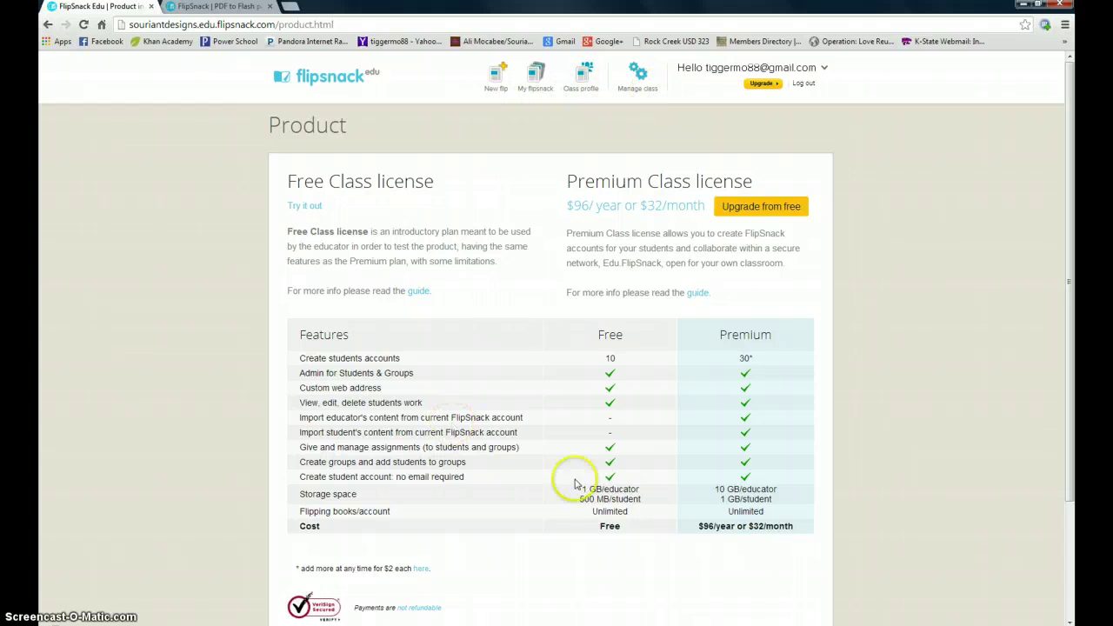
{"action": "mouse_move", "coordinate": [1072, 265]}
{"action": "left_mouse_down"}
{"action": "mouse_move", "coordinate": [1073, 329]}
{"action": "mouse_move", "coordinate": [1075, 264]}
{"action": "left_mouse_up"}
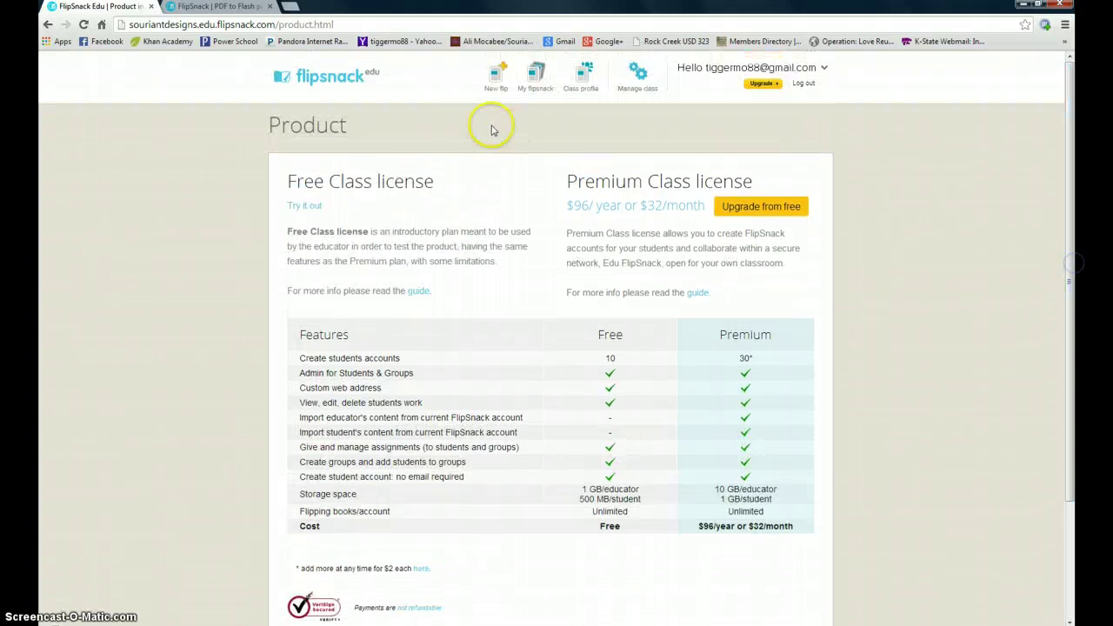
{"action": "left_click", "coordinate": [525, 87]}
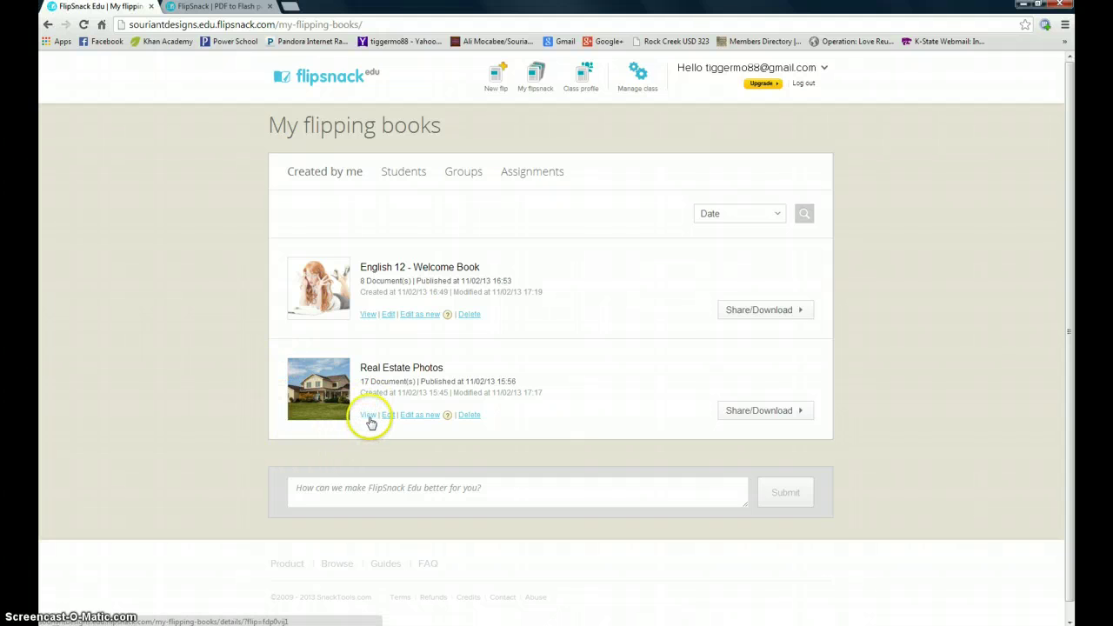
- Open the Real Estate Photos book's details and start reading it full screen
{"action": "left_click", "coordinate": [368, 417]}
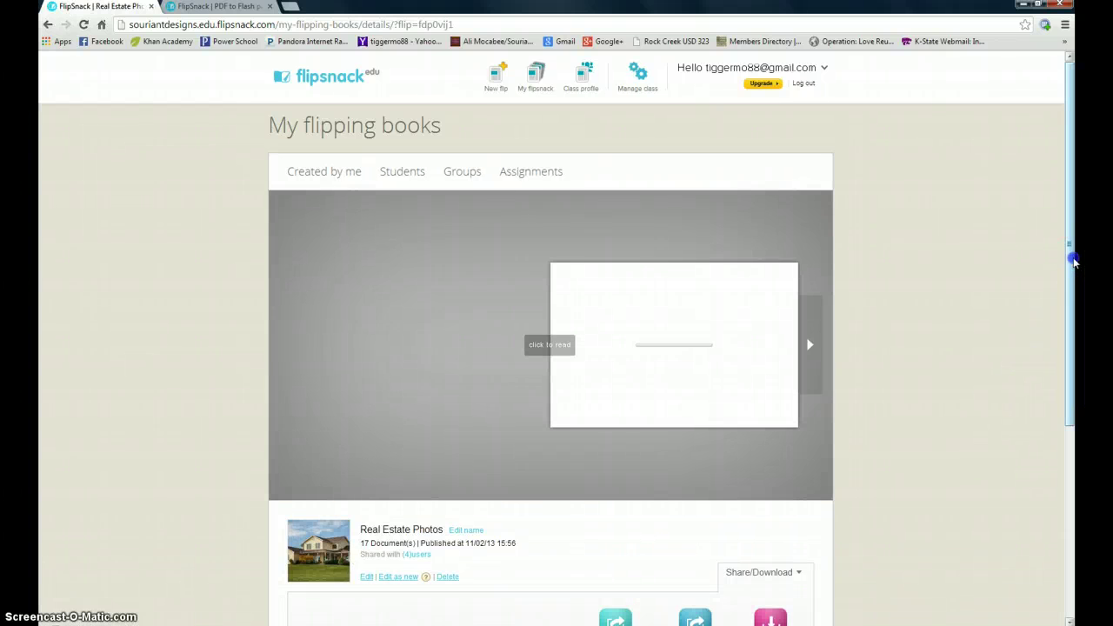
{"action": "left_click_drag", "start_coordinate": [1074, 261], "coordinate": [1072, 298]}
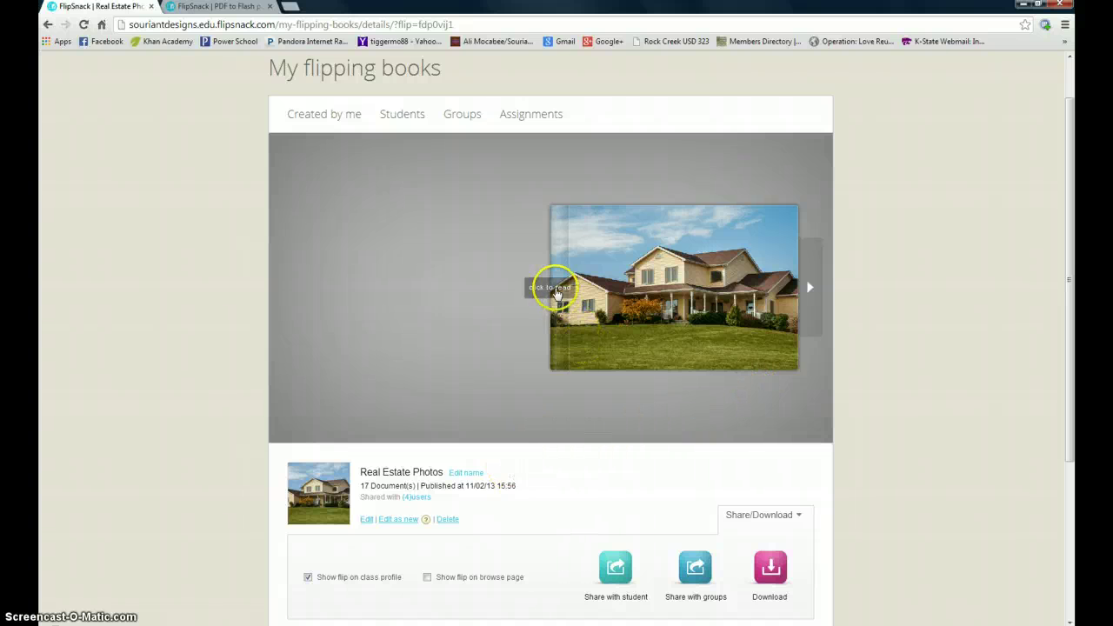
{"action": "left_click", "coordinate": [549, 287]}
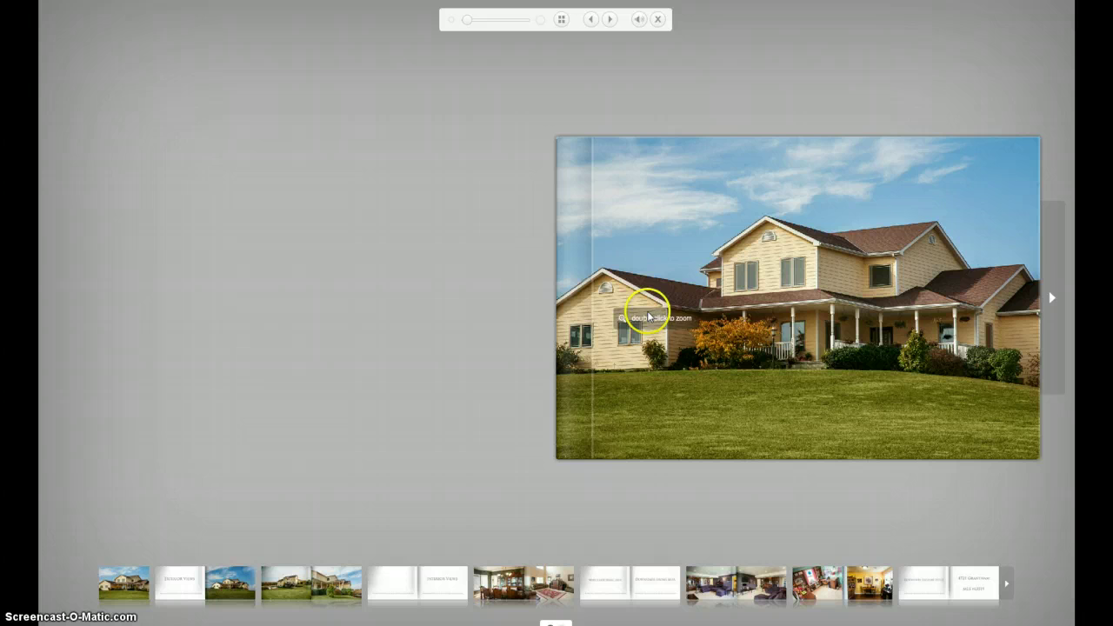
- Page through the Exterior Views, Interior Views and office spreads to the blank back page
{"action": "left_click", "coordinate": [1048, 297]}
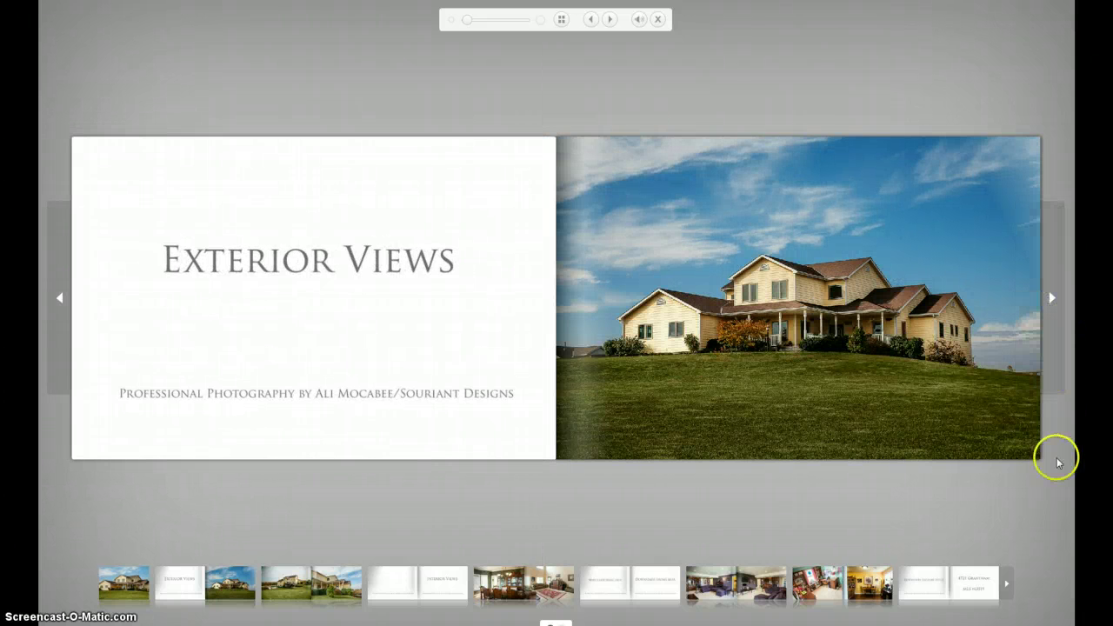
{"action": "left_click", "coordinate": [1033, 456]}
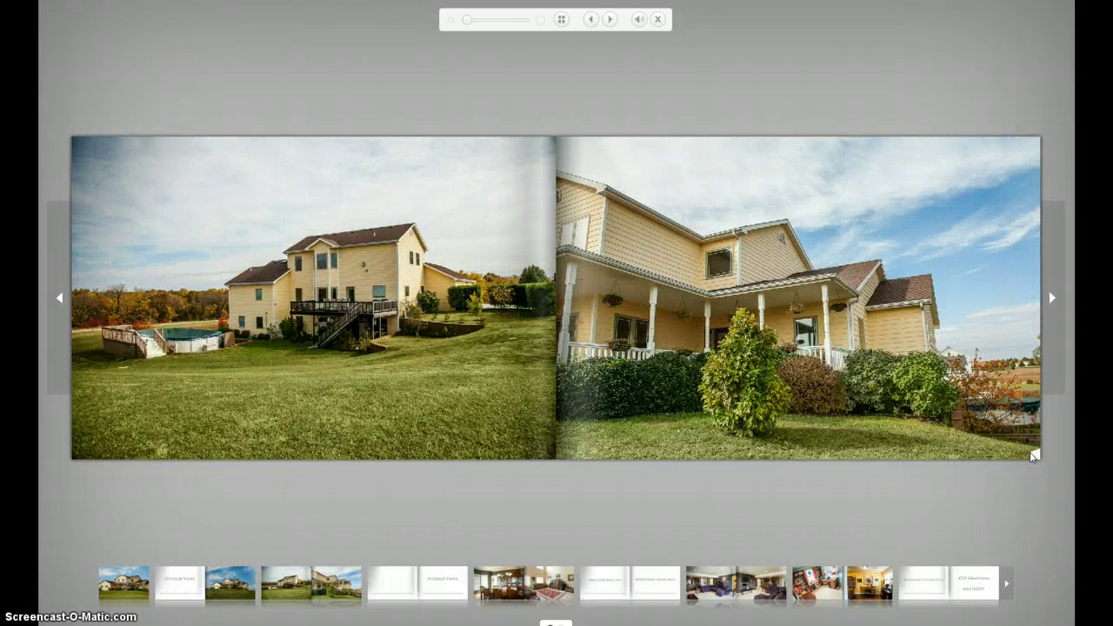
{"action": "left_click", "coordinate": [1032, 456]}
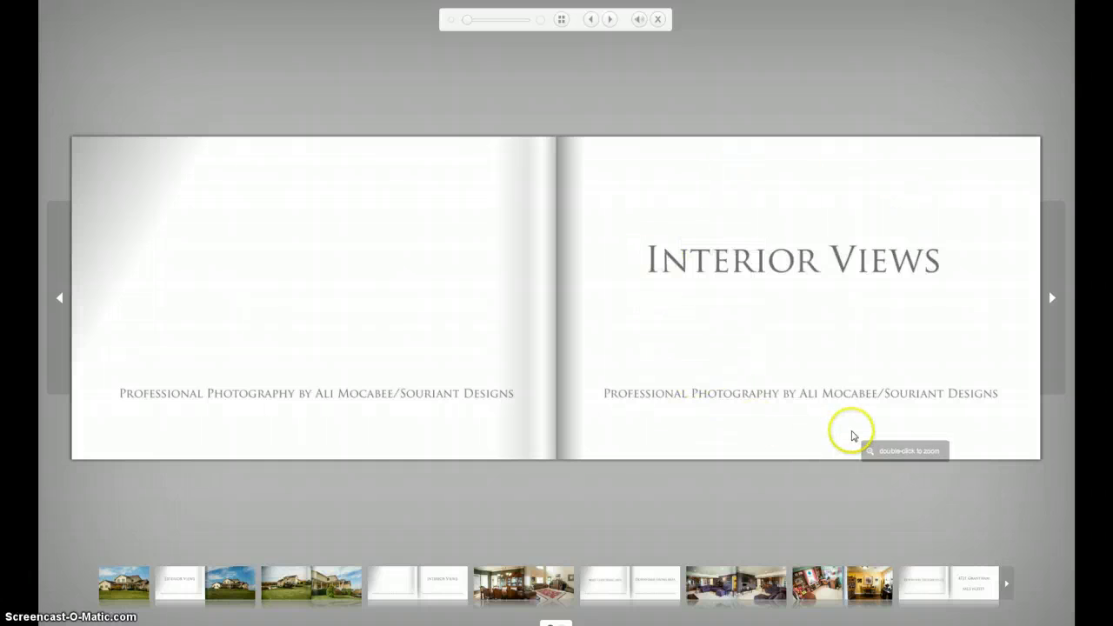
{"action": "left_click", "coordinate": [988, 441]}
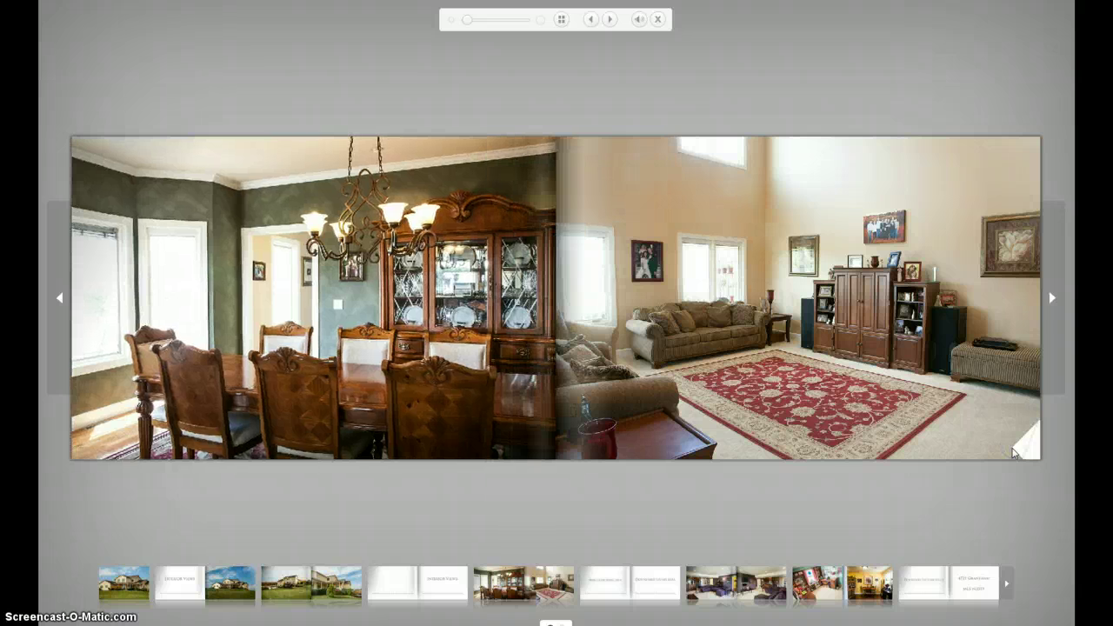
{"action": "left_click", "coordinate": [1013, 451]}
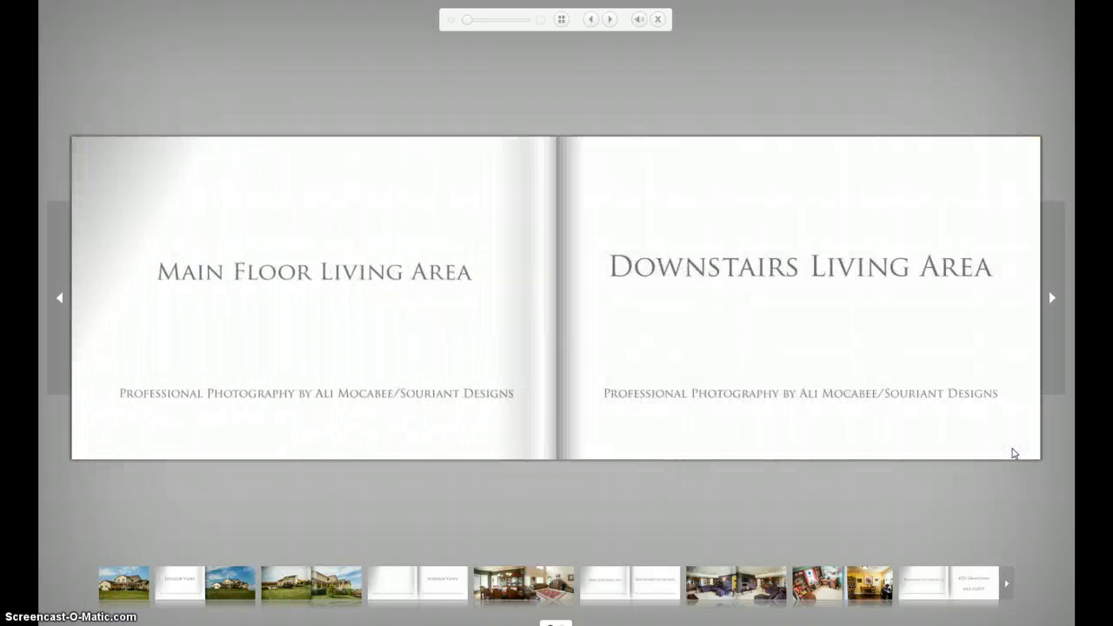
{"action": "left_click", "coordinate": [1006, 446]}
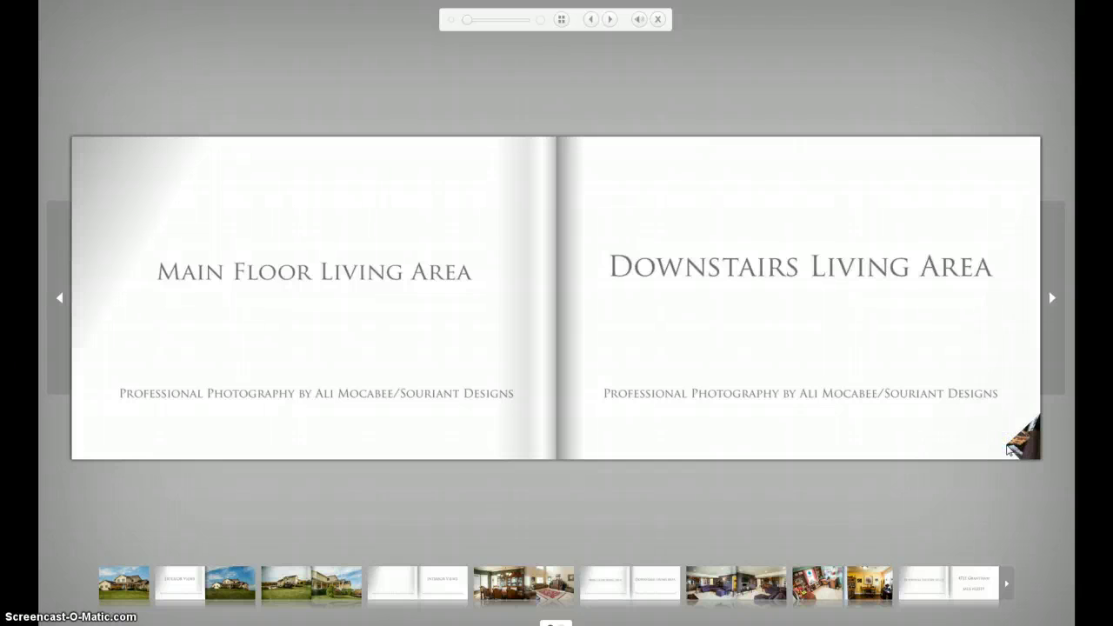
{"action": "left_click", "coordinate": [1047, 298]}
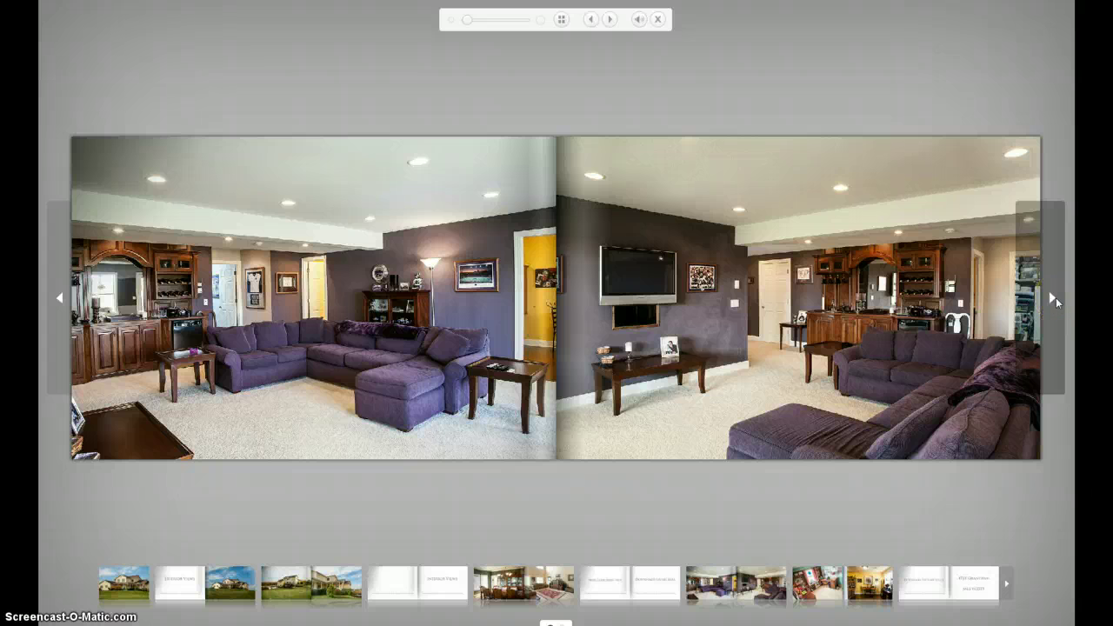
{"action": "left_click", "coordinate": [1054, 297]}
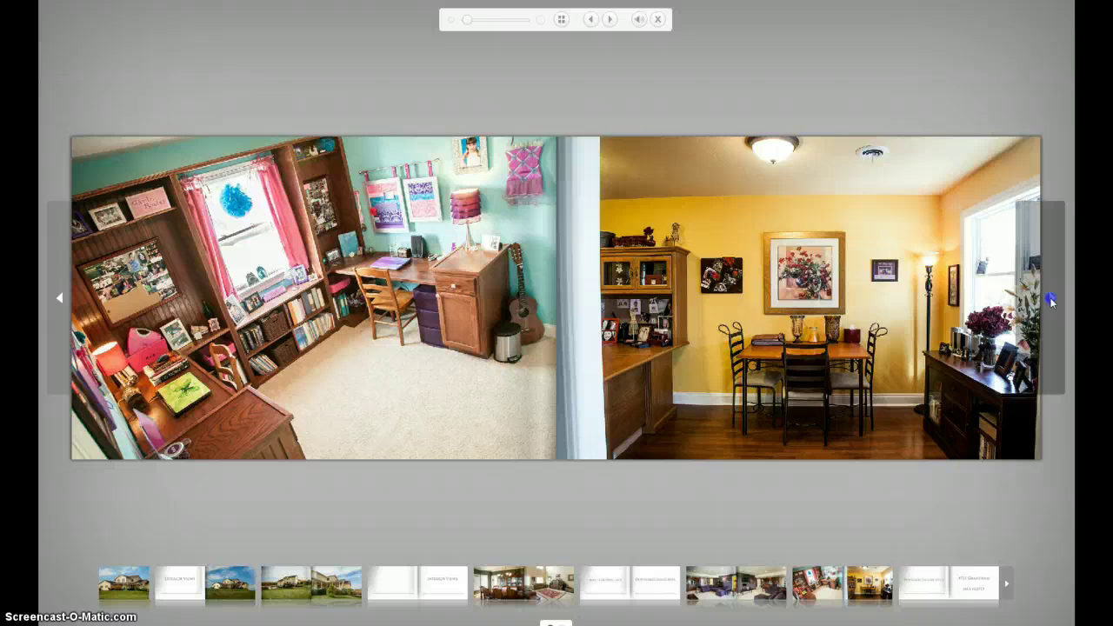
{"action": "left_click", "coordinate": [1051, 300]}
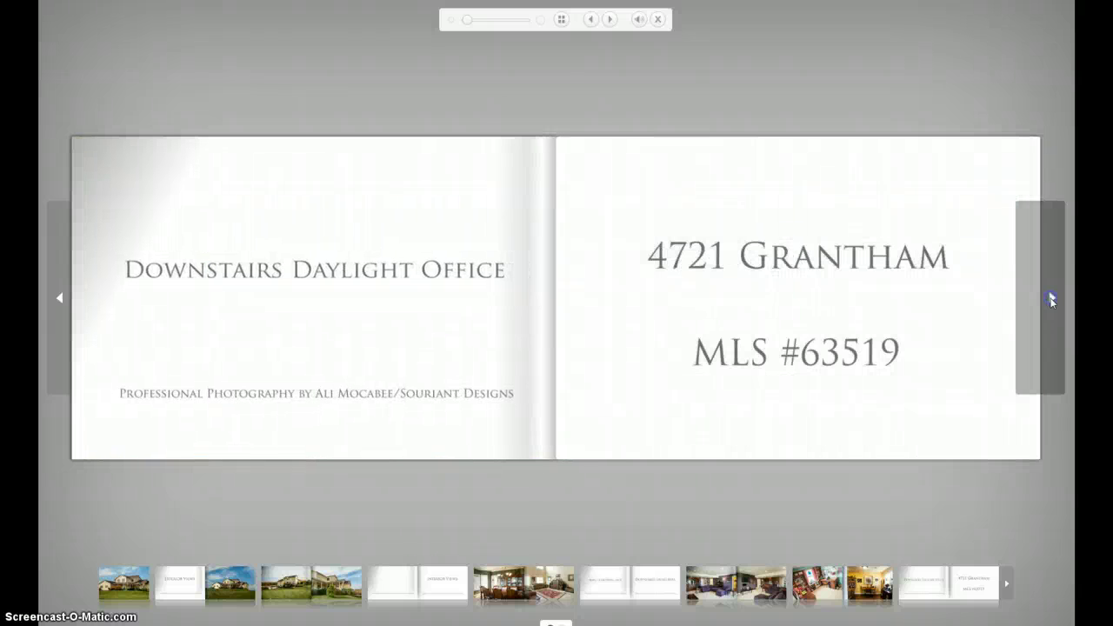
{"action": "left_click", "coordinate": [1050, 300]}
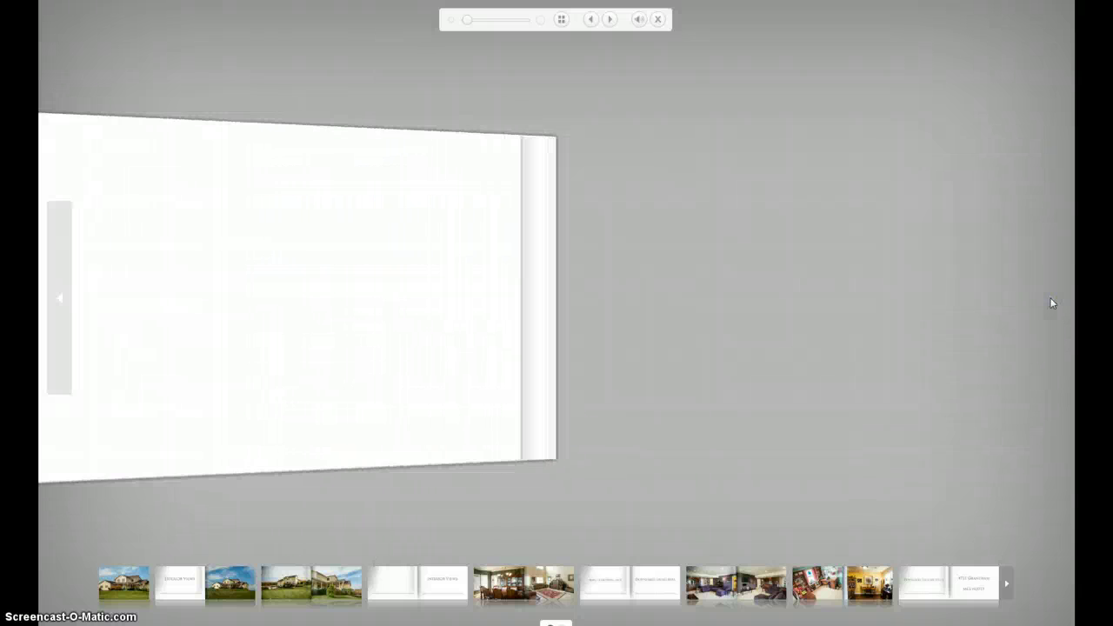
- Exit full screen and browse for documents to add to English 12 - Welcome Book
{"action": "left_click", "coordinate": [656, 20]}
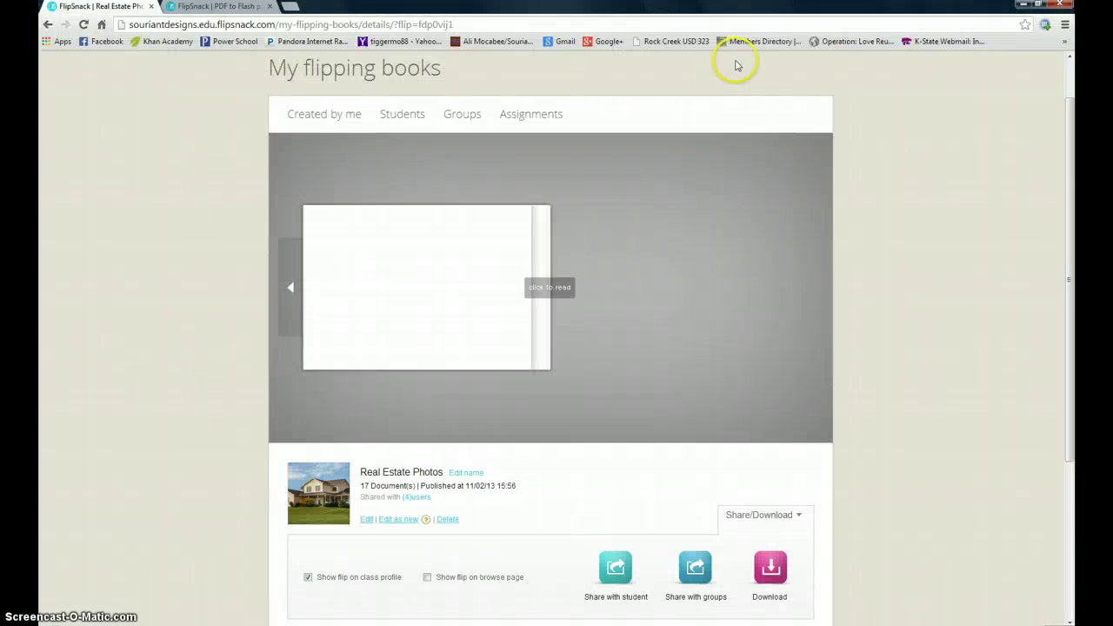
{"action": "left_click", "coordinate": [339, 117]}
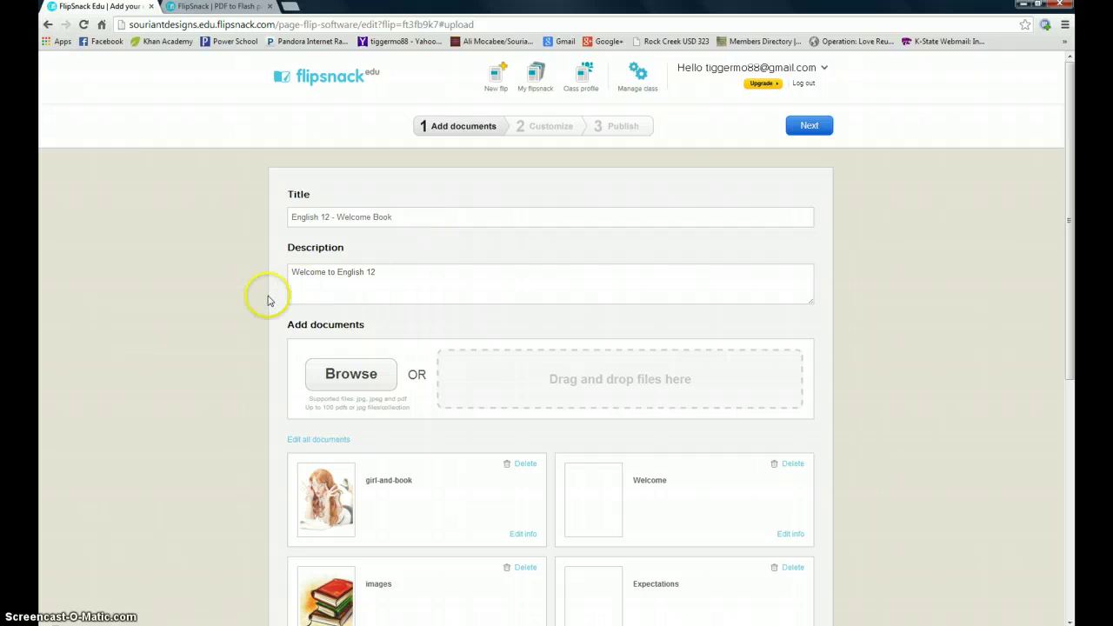
{"action": "left_click", "coordinate": [348, 379]}
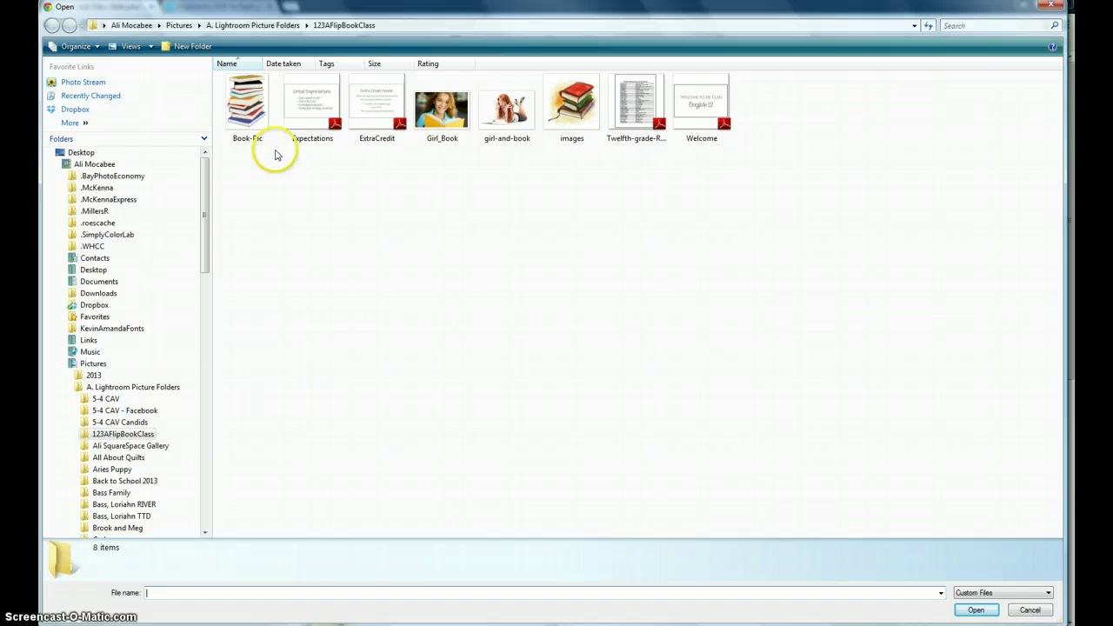
- Select all eight files, Book-Pic through Welcome, and add them to the flipbook
{"action": "left_click", "coordinate": [247, 103]}
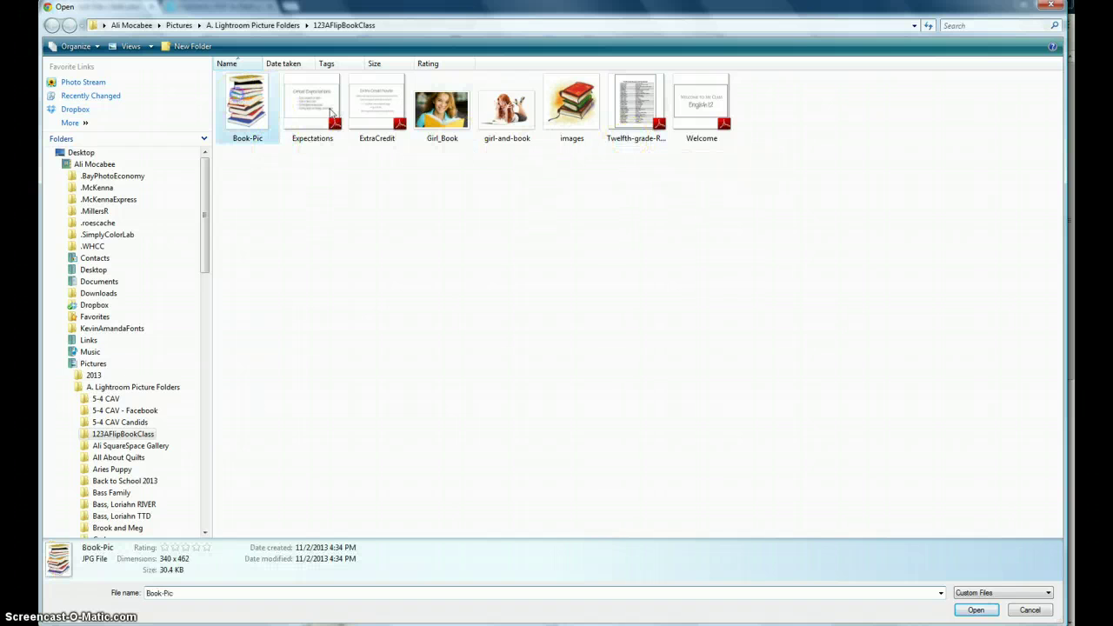
{"action": "left_click", "coordinate": [701, 105], "text": "shift"}
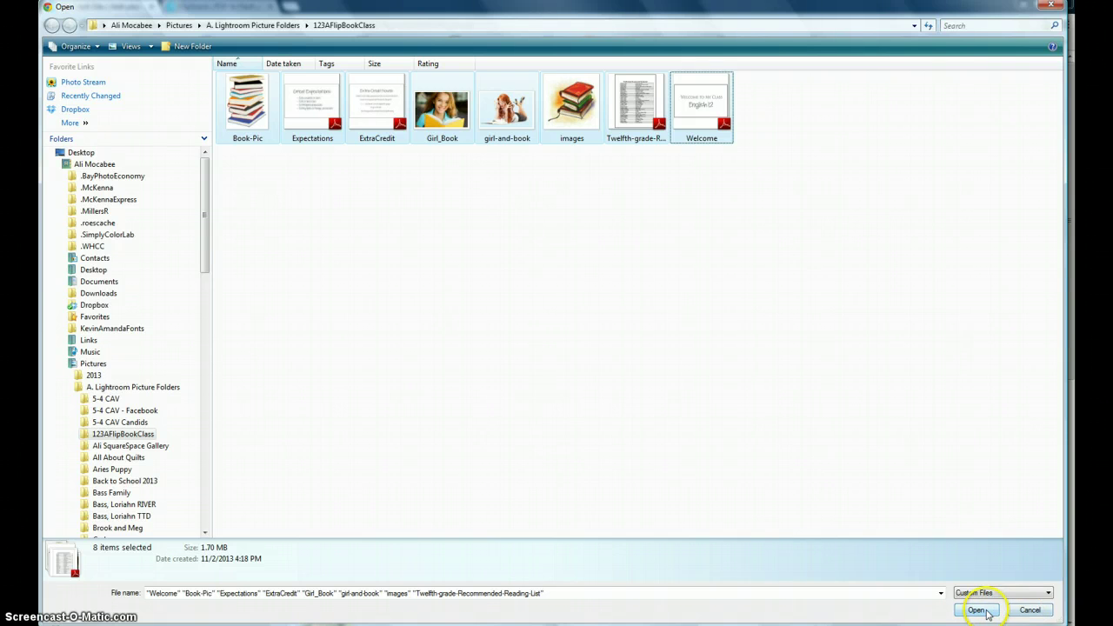
{"action": "left_click", "coordinate": [1025, 609]}
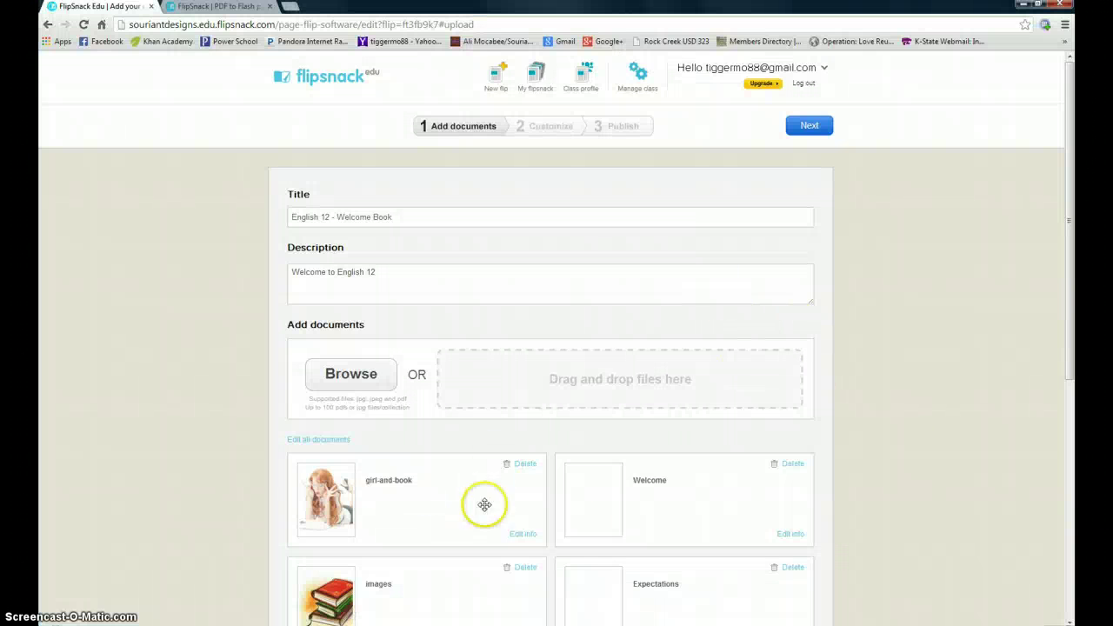
- Review the eight uploaded documents, keeping Welcome after the girl-and-book image
{"action": "left_click_drag", "start_coordinate": [1069, 271], "coordinate": [1076, 410]}
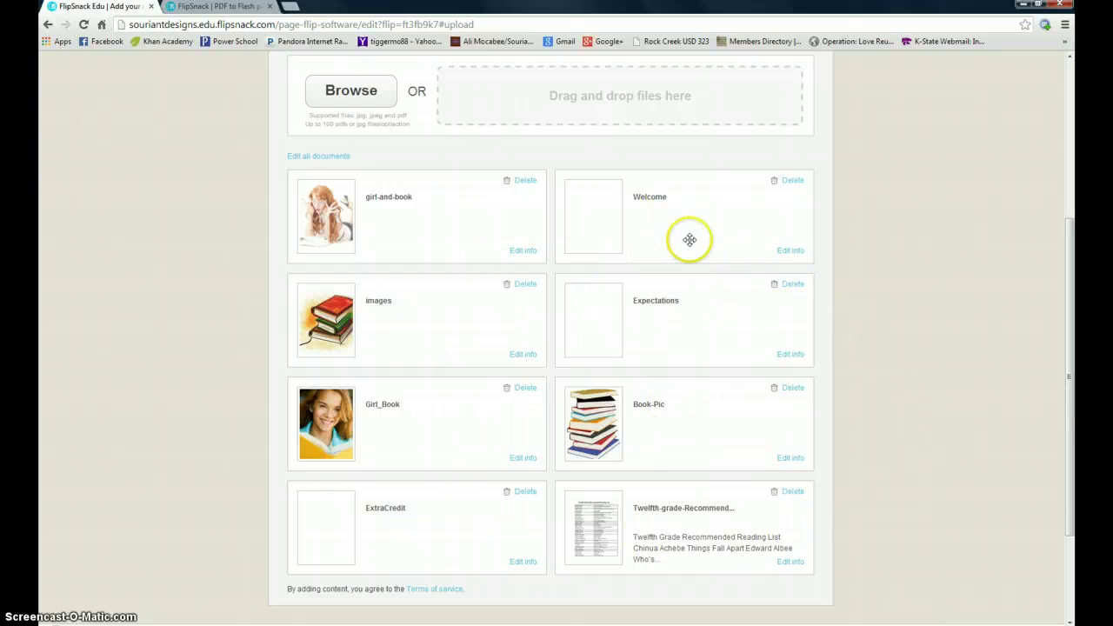
{"action": "left_click_drag", "start_coordinate": [689, 240], "coordinate": [417, 243]}
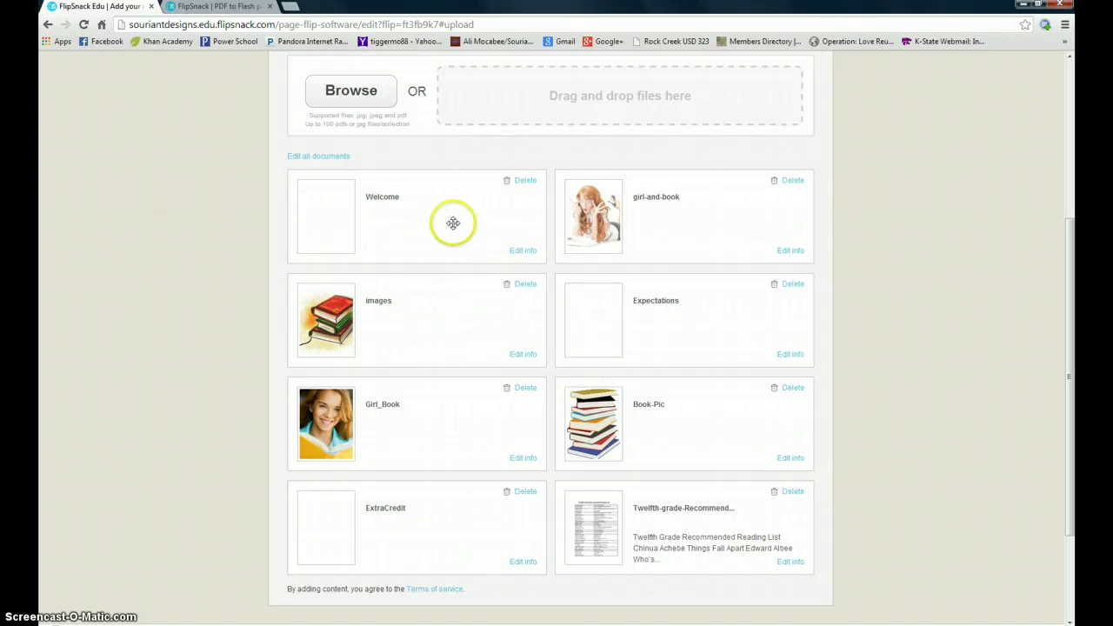
{"action": "left_click_drag", "start_coordinate": [453, 222], "coordinate": [712, 219]}
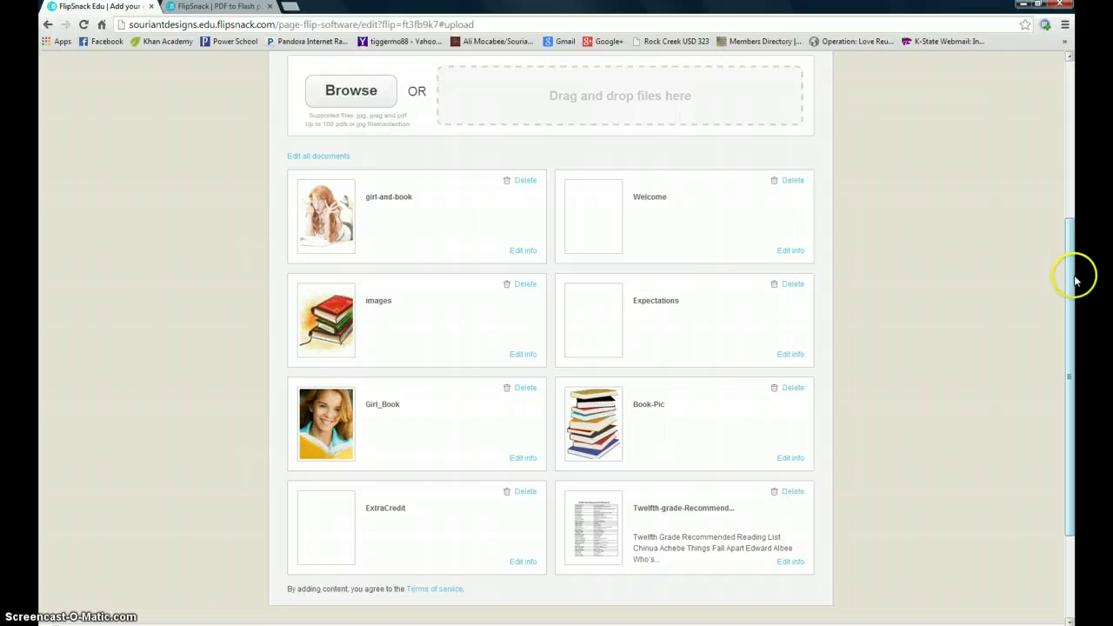
{"action": "left_click_drag", "start_coordinate": [1075, 280], "coordinate": [1065, 214]}
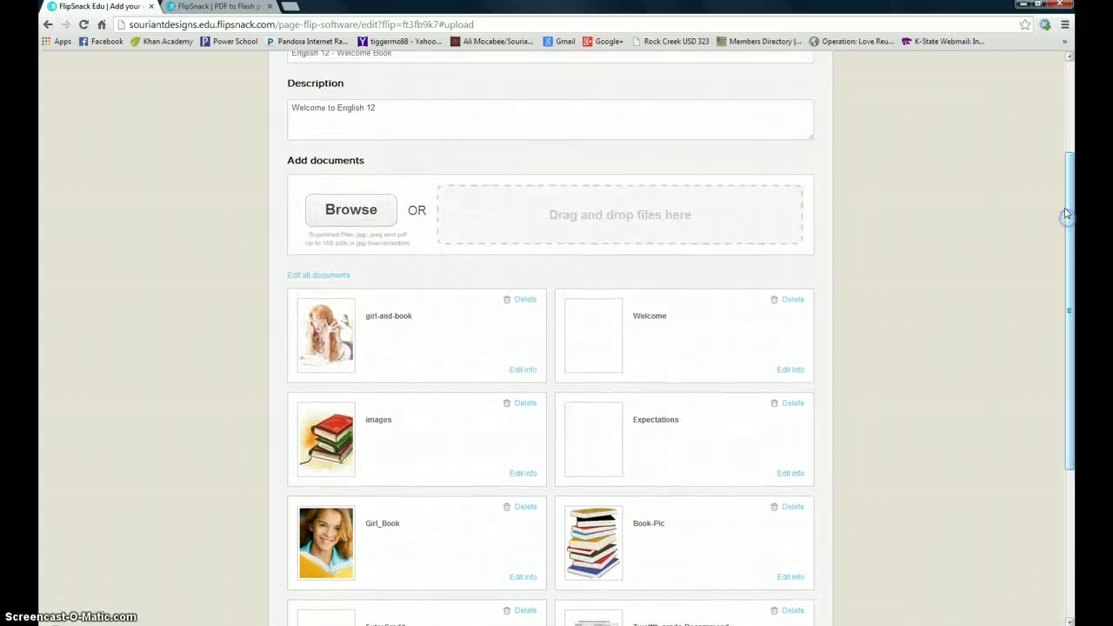
{"action": "left_click_drag", "start_coordinate": [1075, 259], "coordinate": [1072, 310]}
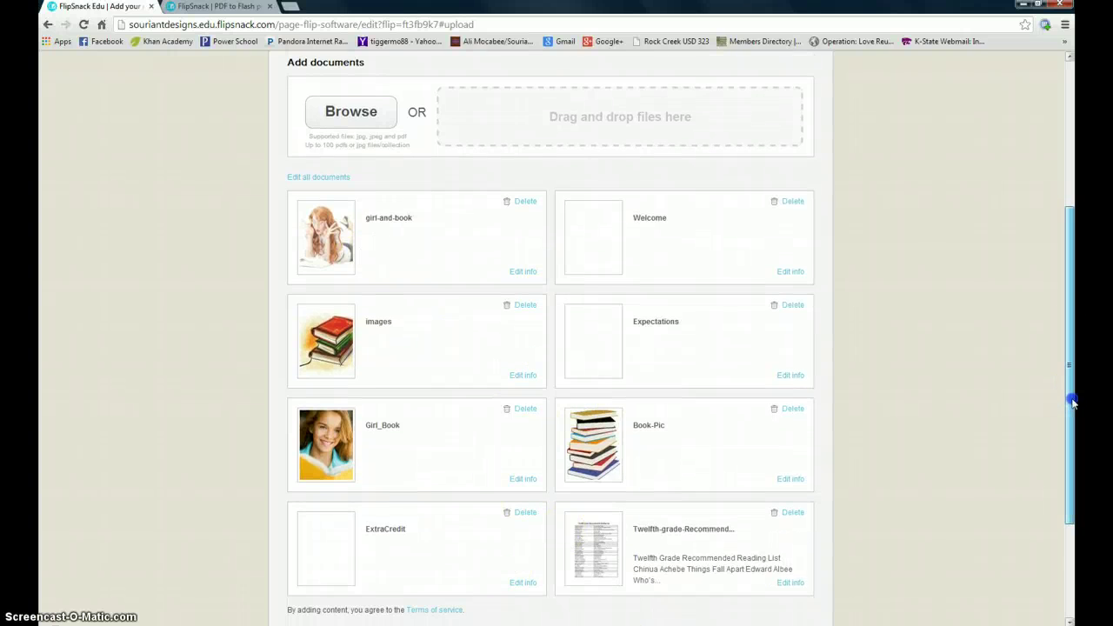
{"action": "left_click_drag", "start_coordinate": [1075, 407], "coordinate": [1075, 469]}
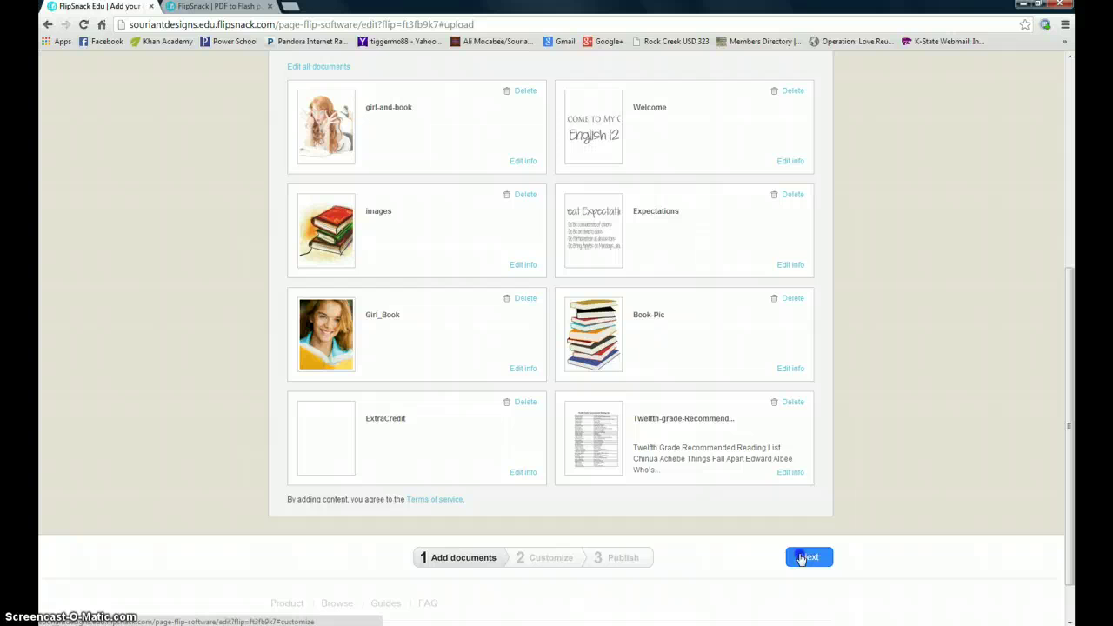
- Continue to the customize step and enable 'Use hardcover effect' for the cover
{"action": "left_click", "coordinate": [795, 561]}
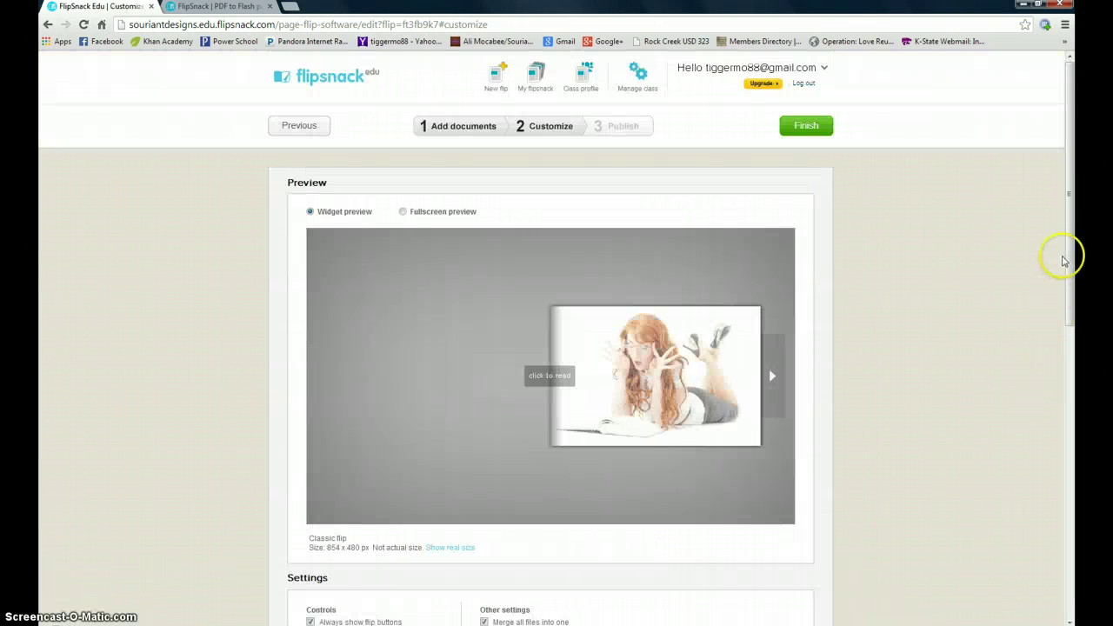
{"action": "left_click_drag", "start_coordinate": [1069, 261], "coordinate": [1075, 397]}
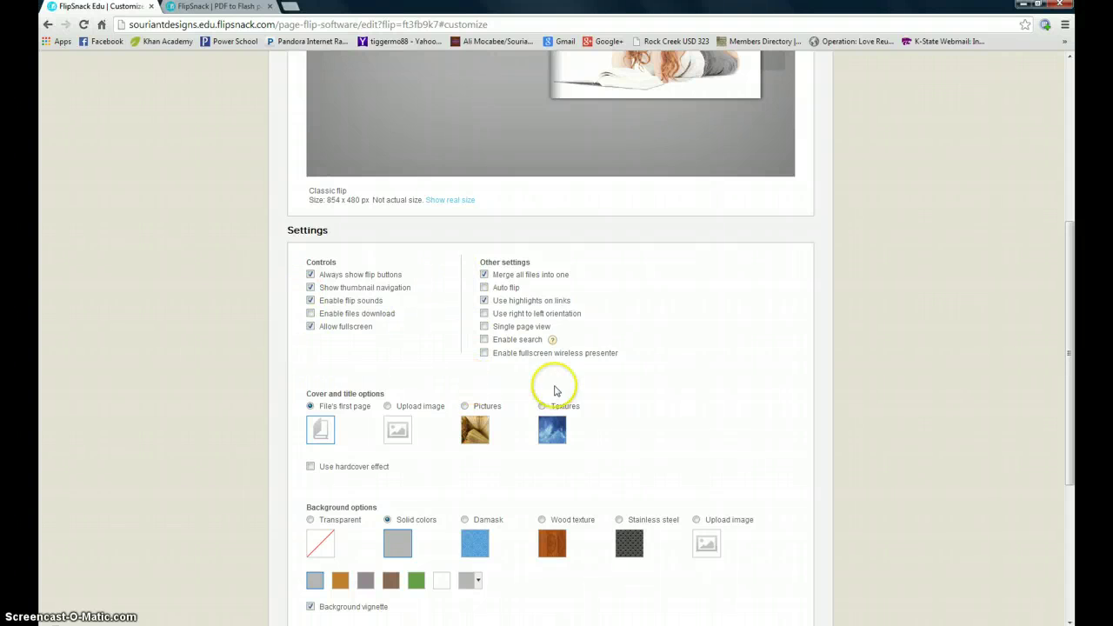
{"action": "left_click_drag", "start_coordinate": [1070, 306], "coordinate": [1074, 356]}
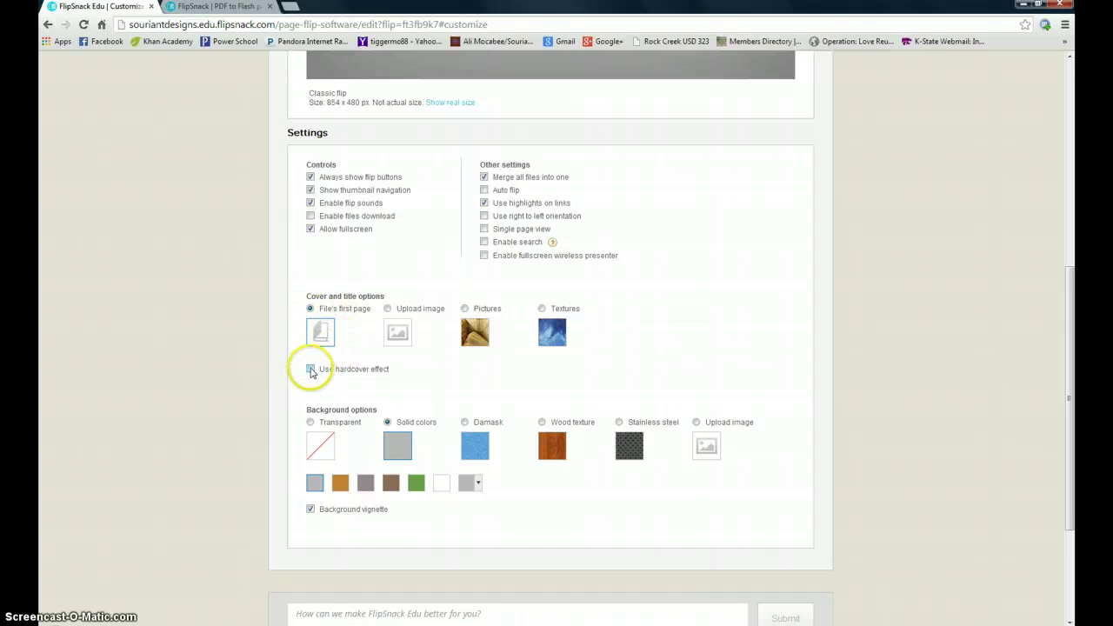
{"action": "left_click", "coordinate": [310, 370]}
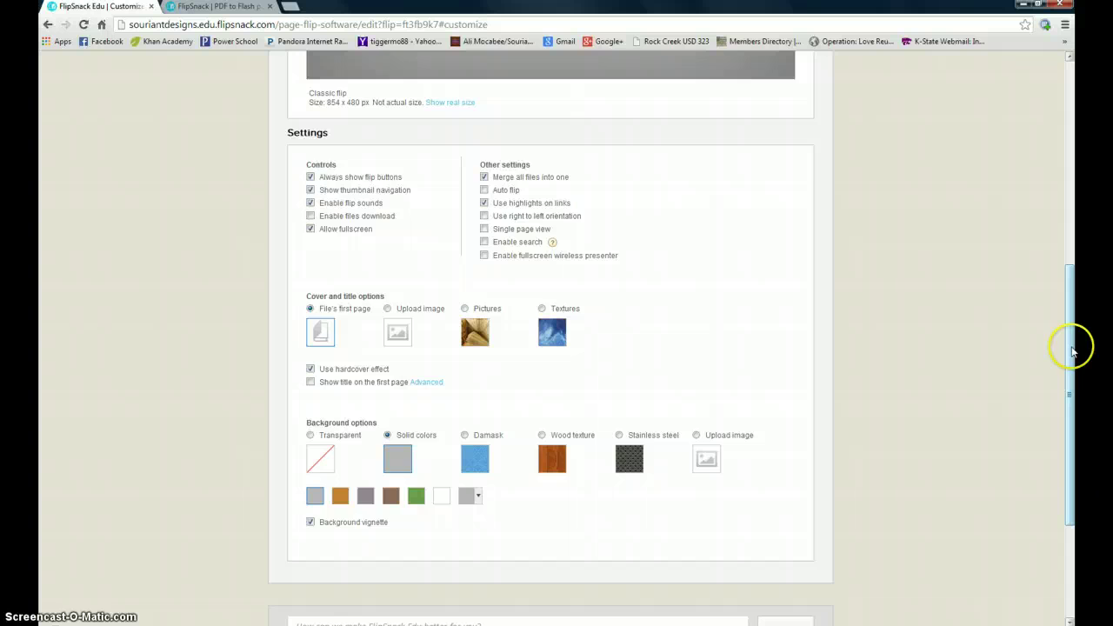
{"action": "left_click_drag", "start_coordinate": [1073, 351], "coordinate": [1034, 235]}
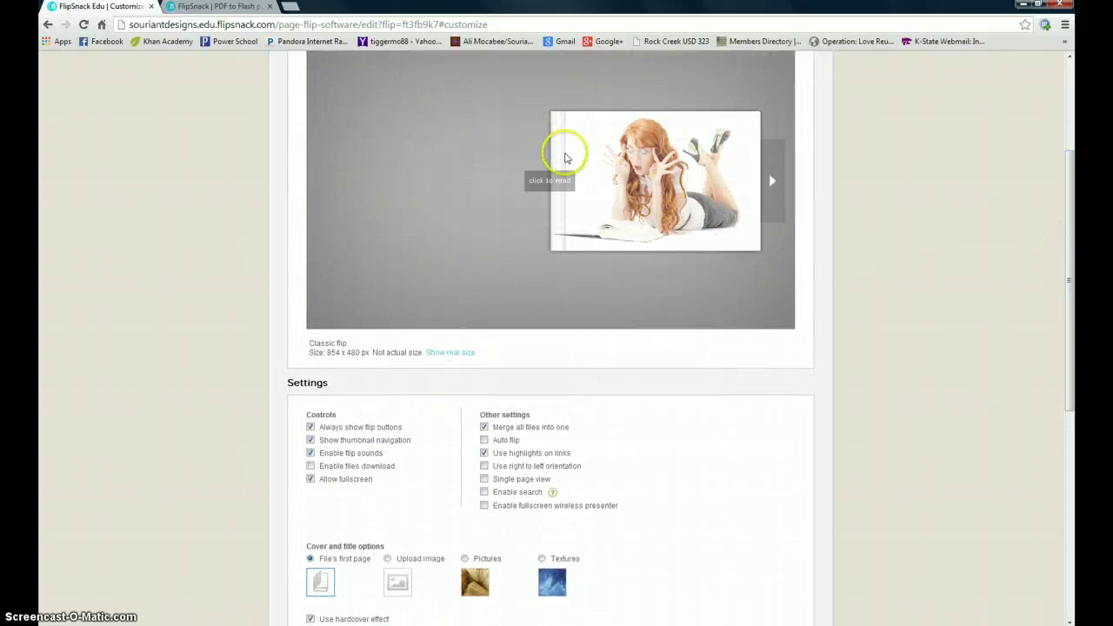
{"action": "left_click_drag", "start_coordinate": [1075, 241], "coordinate": [1075, 453]}
- Publish the English 12 - Welcome Book and open it for fullscreen reading
{"action": "left_click", "coordinate": [806, 539]}
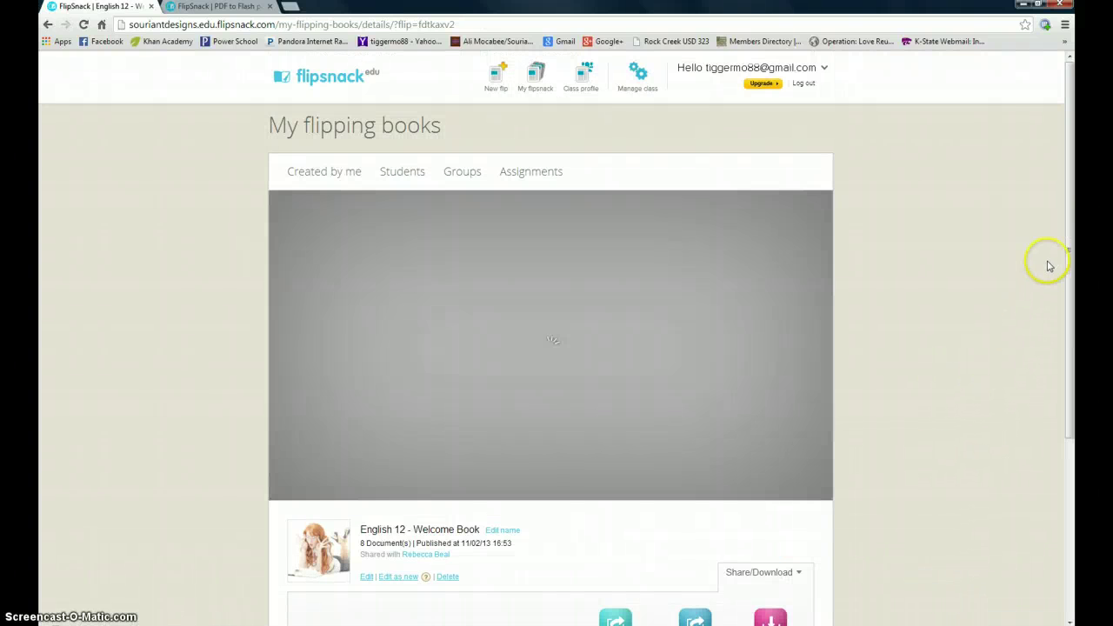
{"action": "left_click_drag", "start_coordinate": [1075, 182], "coordinate": [1074, 253]}
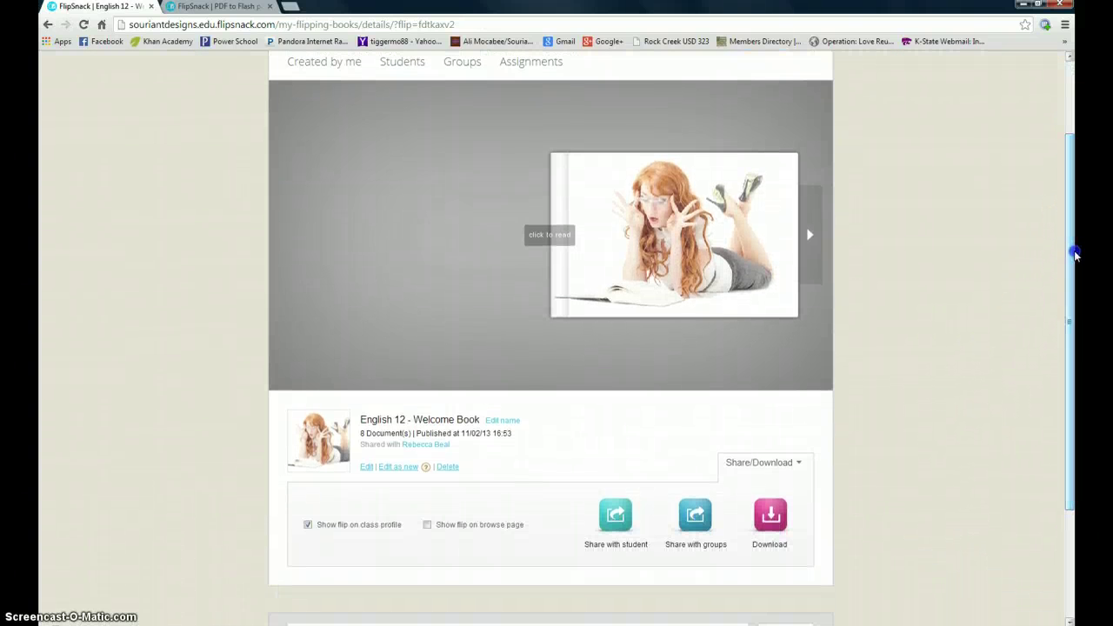
{"action": "left_click", "coordinate": [546, 234]}
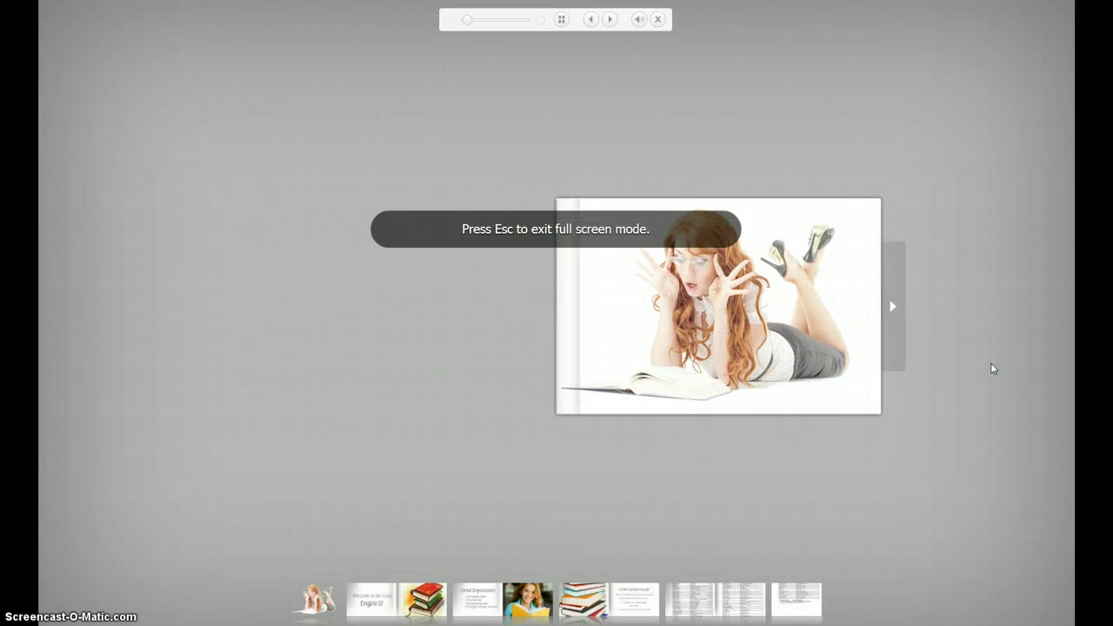
{"action": "left_click", "coordinate": [976, 369]}
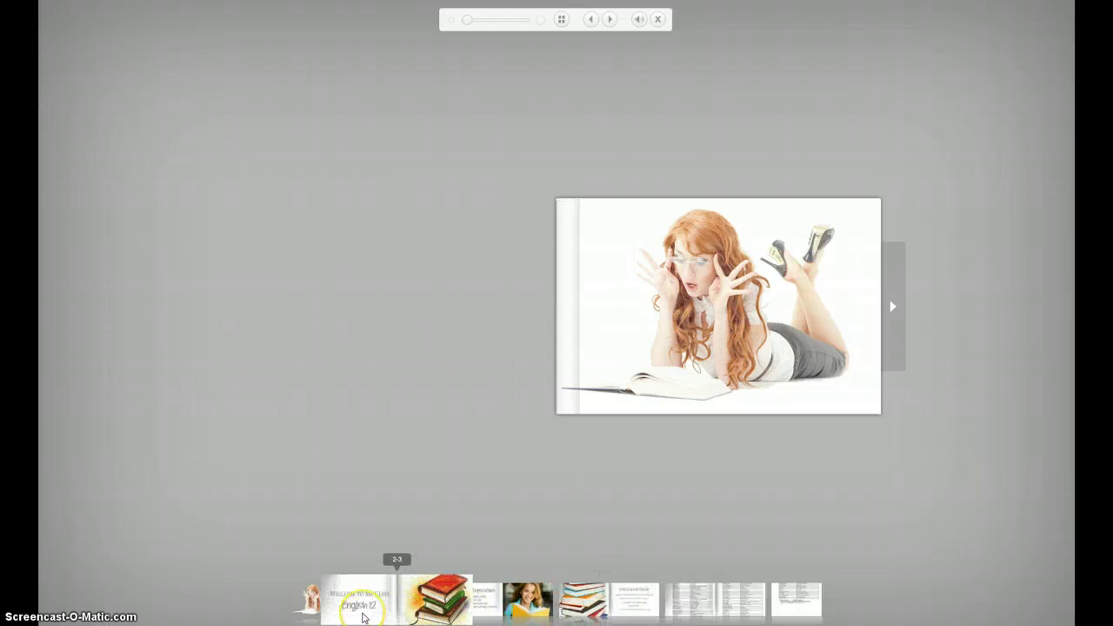
- Page forward from Welcome to My Class through Great Expectations and Extra Credit Novels to the reading list's end
{"action": "left_click", "coordinate": [363, 617]}
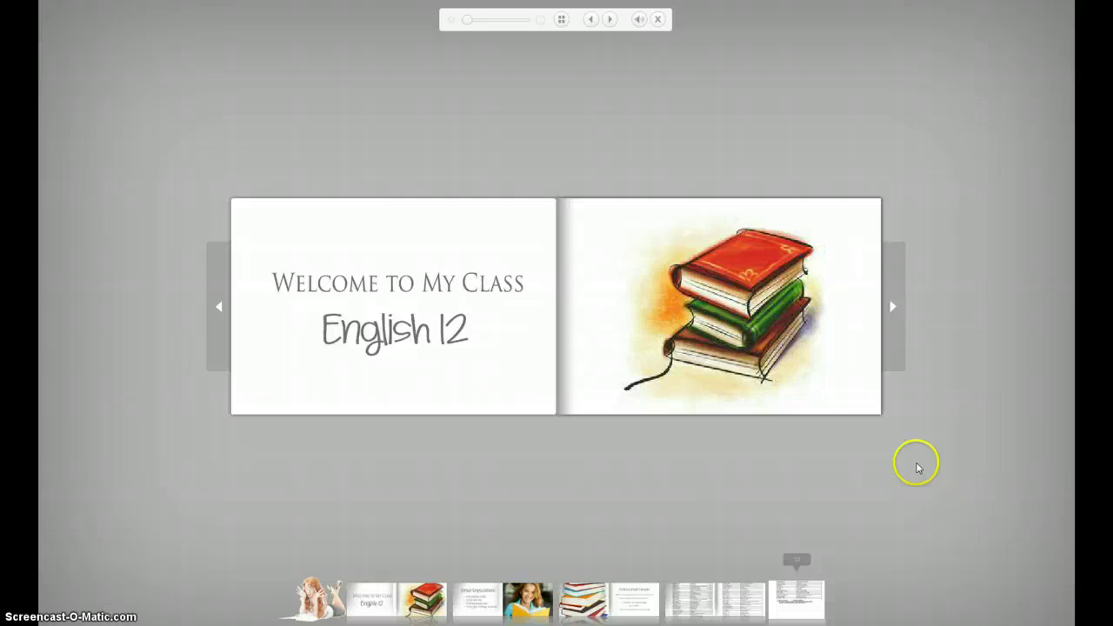
{"action": "left_click", "coordinate": [894, 304]}
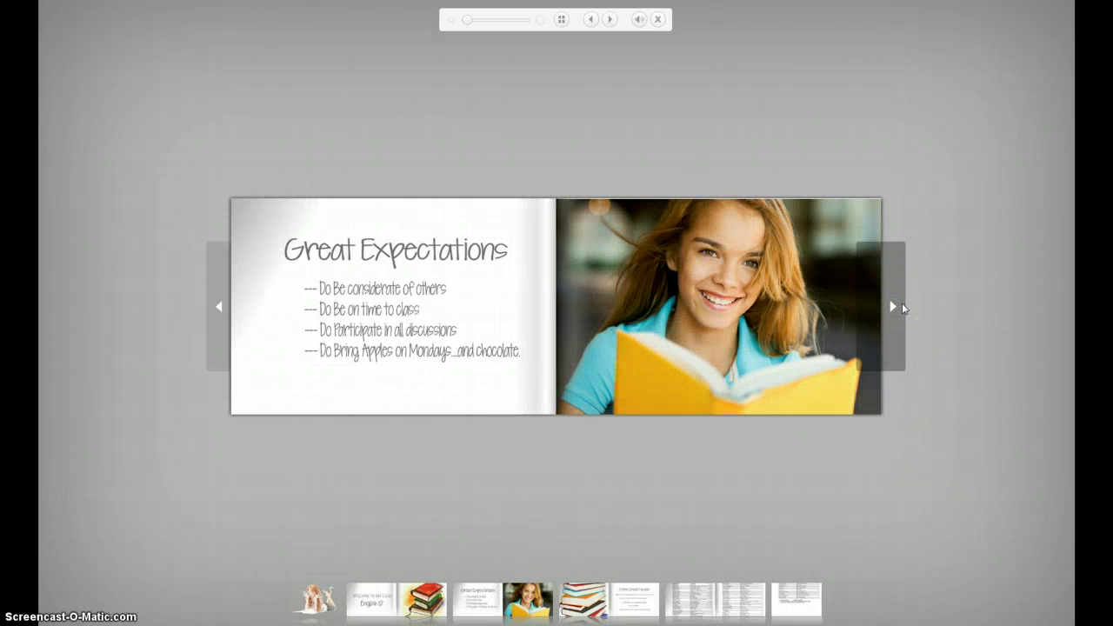
{"action": "left_click_drag", "start_coordinate": [864, 405], "coordinate": [867, 412]}
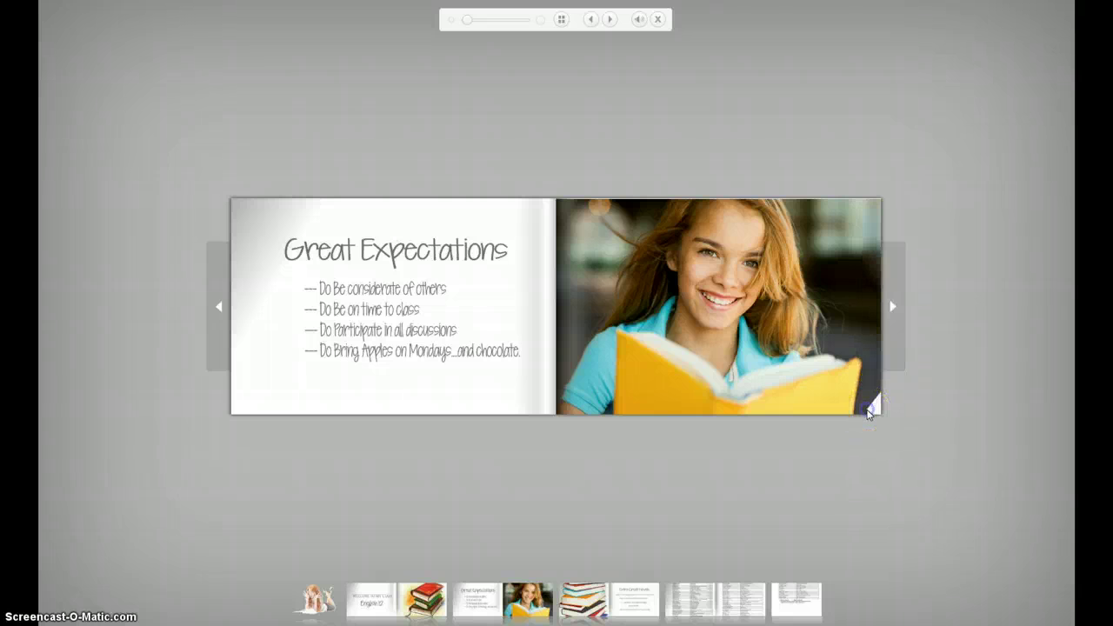
{"action": "left_click_drag", "start_coordinate": [871, 409], "coordinate": [869, 409]}
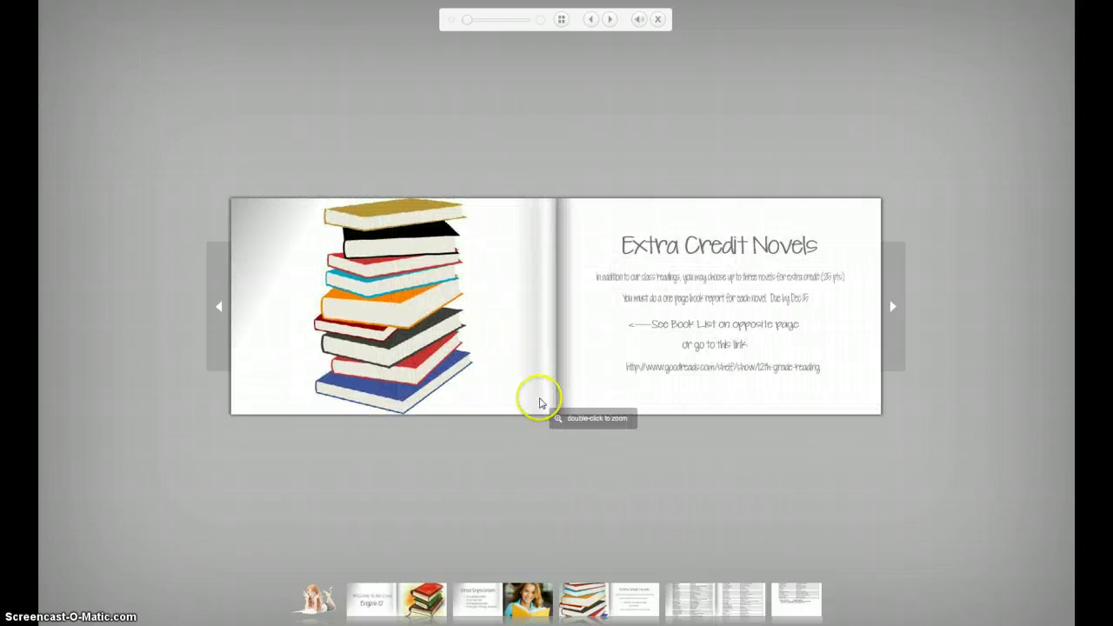
{"action": "left_click", "coordinate": [855, 398]}
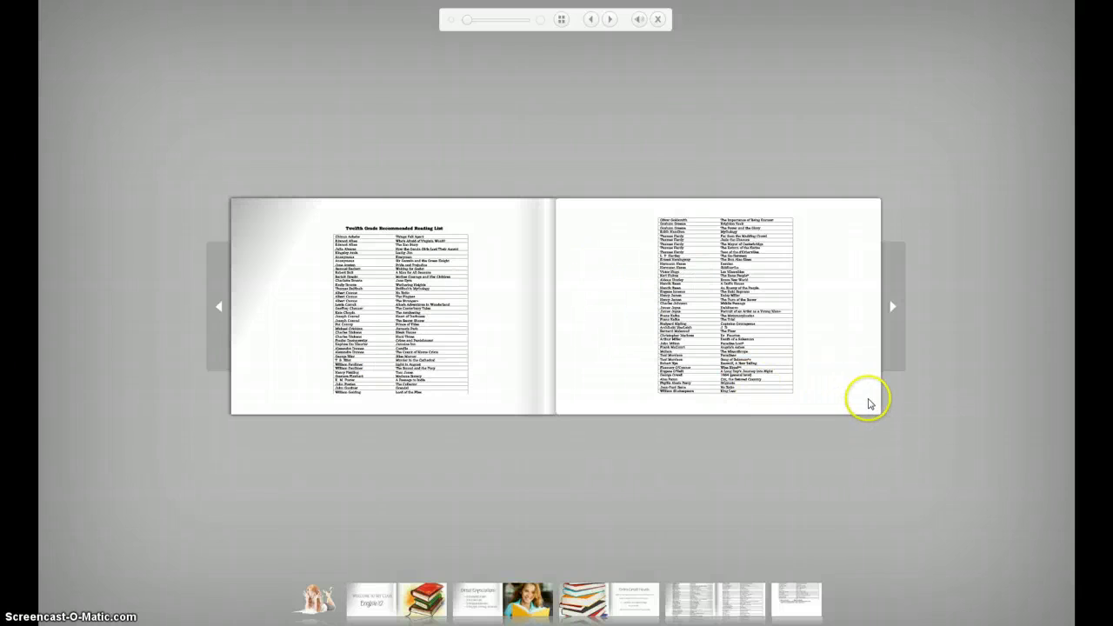
{"action": "left_click", "coordinate": [867, 400]}
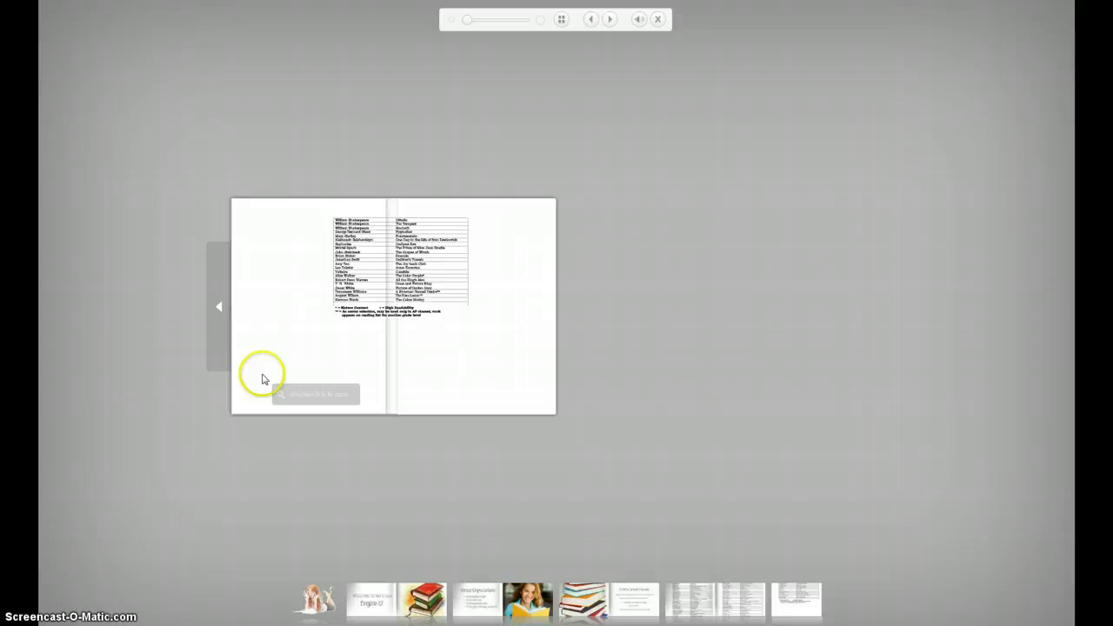
- Flip back through the spreads to the cover and leave fullscreen
{"action": "left_click", "coordinate": [222, 308]}
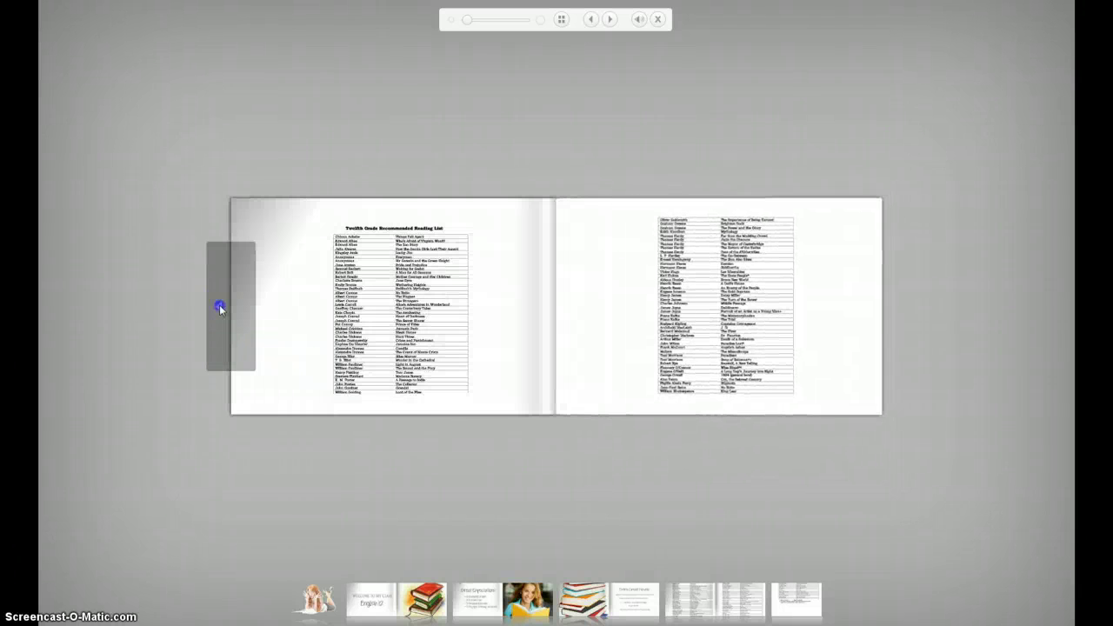
{"action": "left_click", "coordinate": [221, 307]}
{"action": "left_click", "coordinate": [220, 308]}
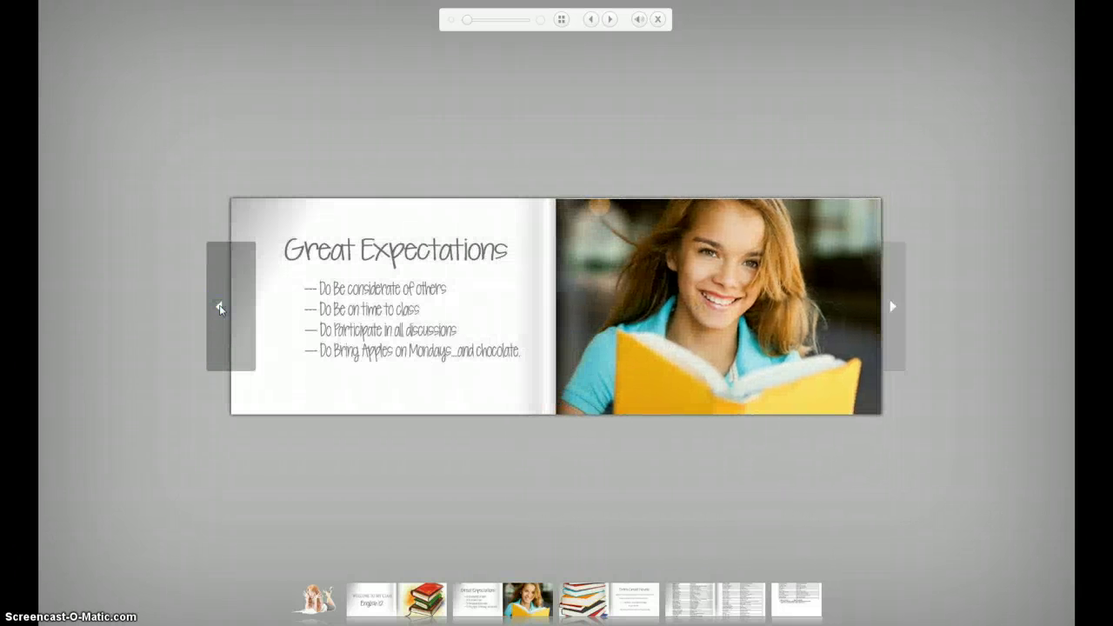
{"action": "left_click", "coordinate": [220, 308]}
{"action": "left_click", "coordinate": [220, 307]}
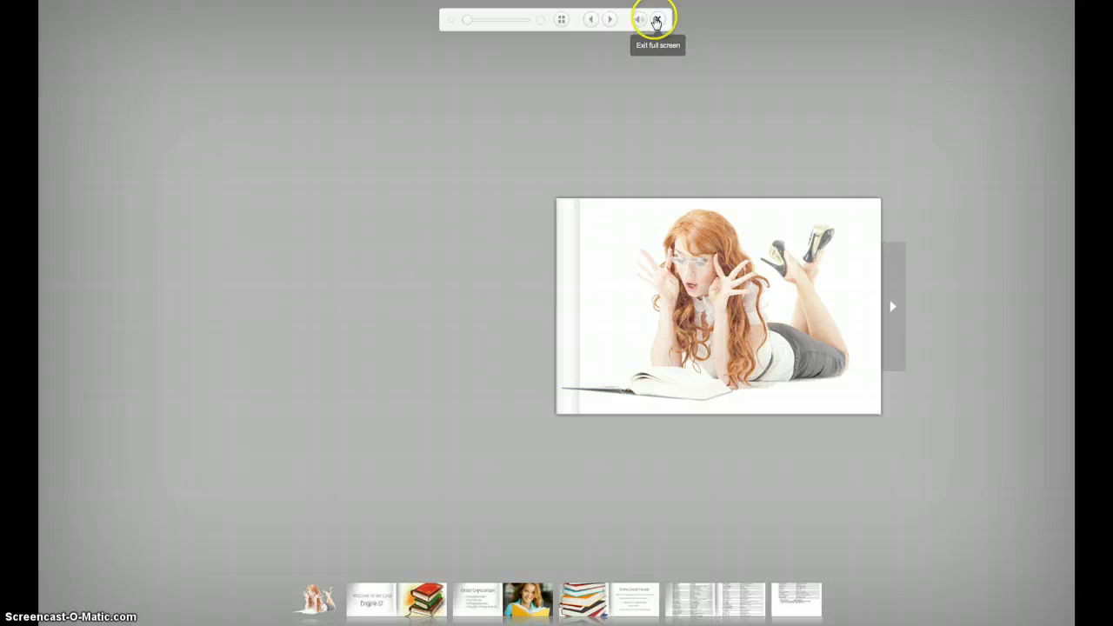
{"action": "left_click", "coordinate": [656, 19]}
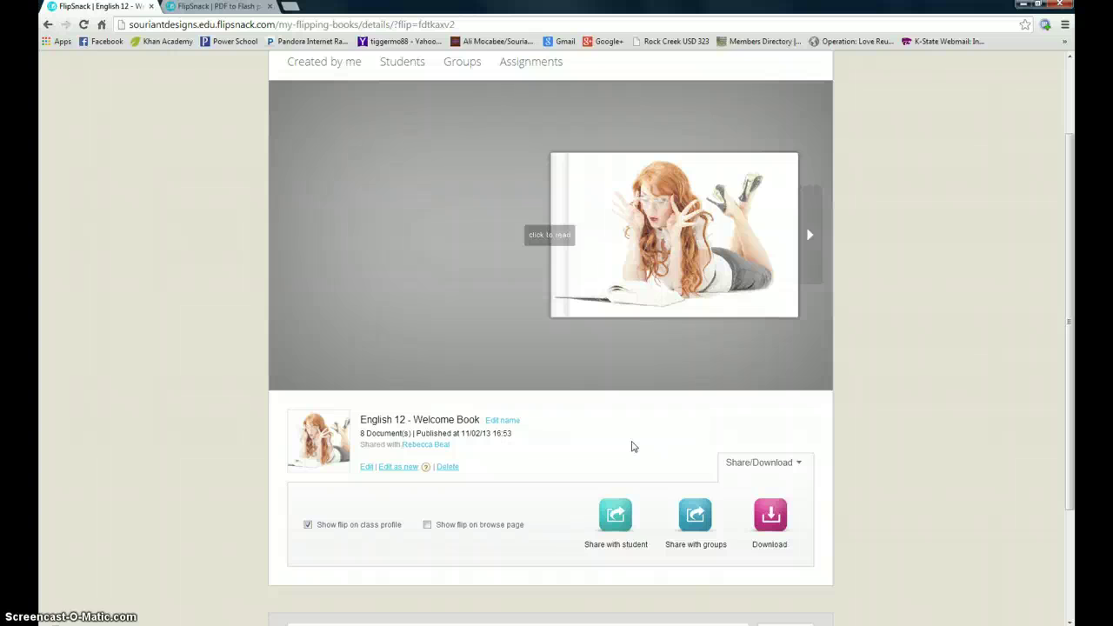
- Scroll the book's details page to review its share and download options
{"action": "mouse_move", "coordinate": [1067, 455]}
{"action": "left_mouse_down"}
{"action": "mouse_move", "coordinate": [1066, 409]}
{"action": "mouse_move", "coordinate": [1068, 445]}
{"action": "left_mouse_up"}
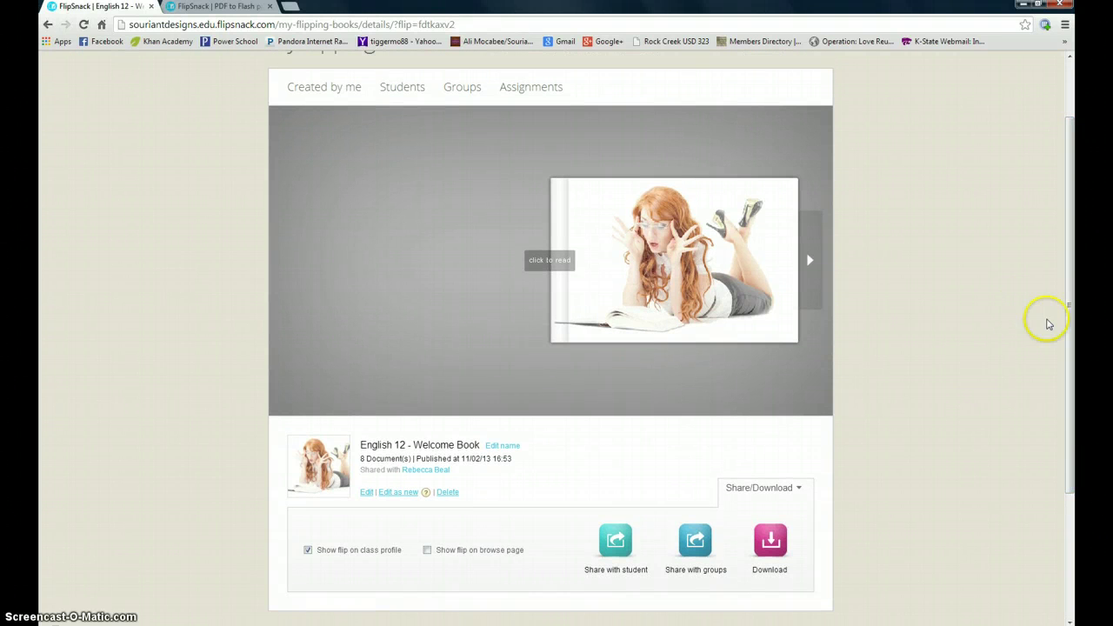
{"action": "left_click_drag", "start_coordinate": [1066, 345], "coordinate": [1074, 386]}
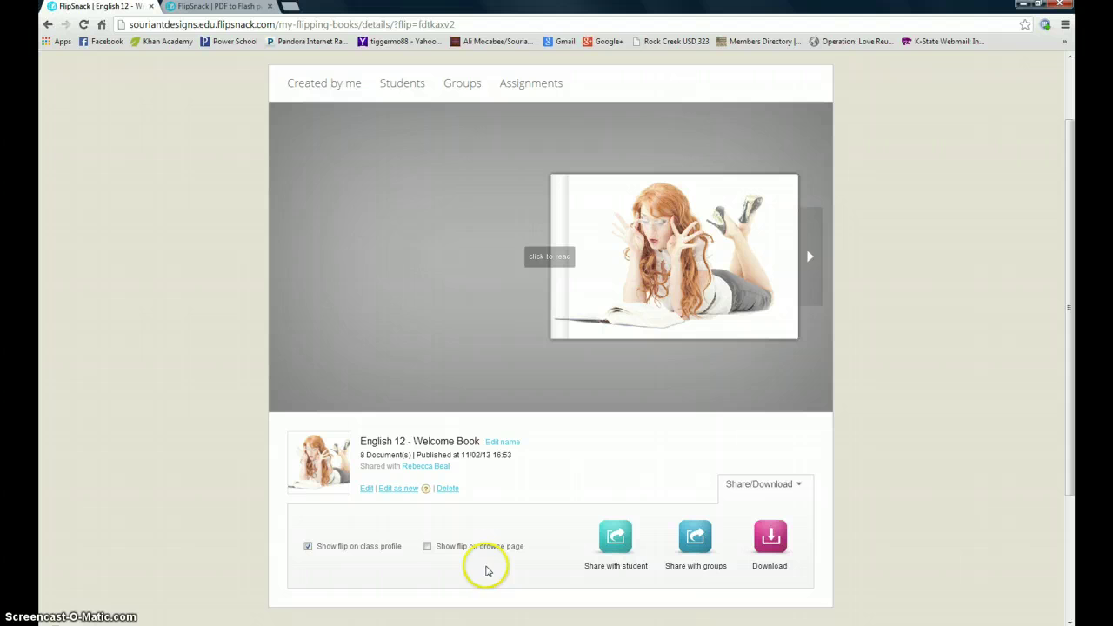
{"action": "left_click_drag", "start_coordinate": [1073, 367], "coordinate": [1064, 271]}
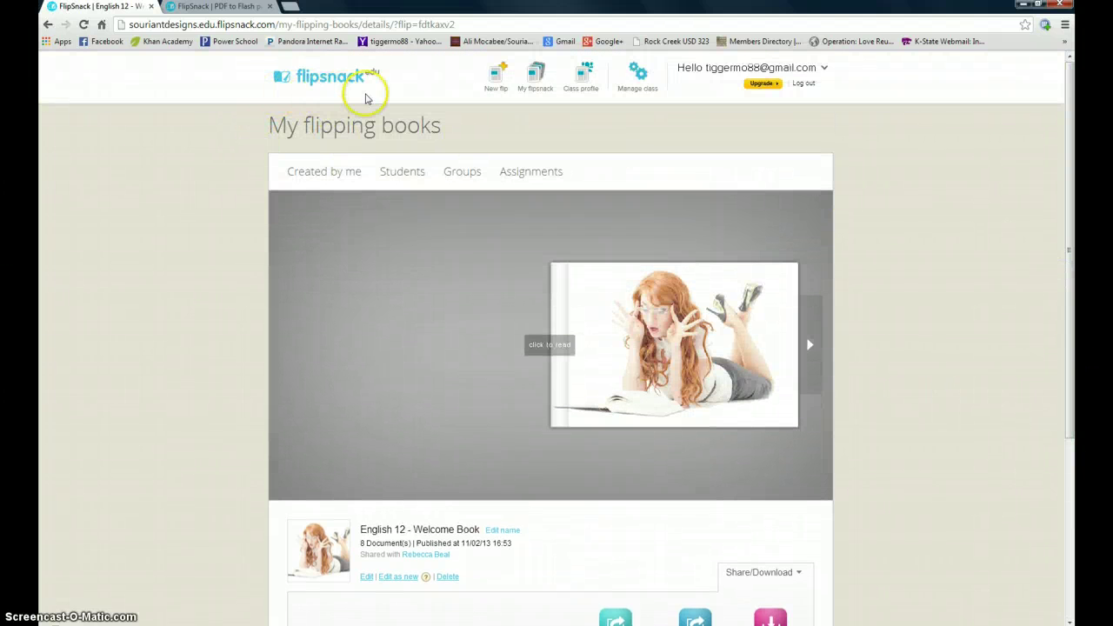